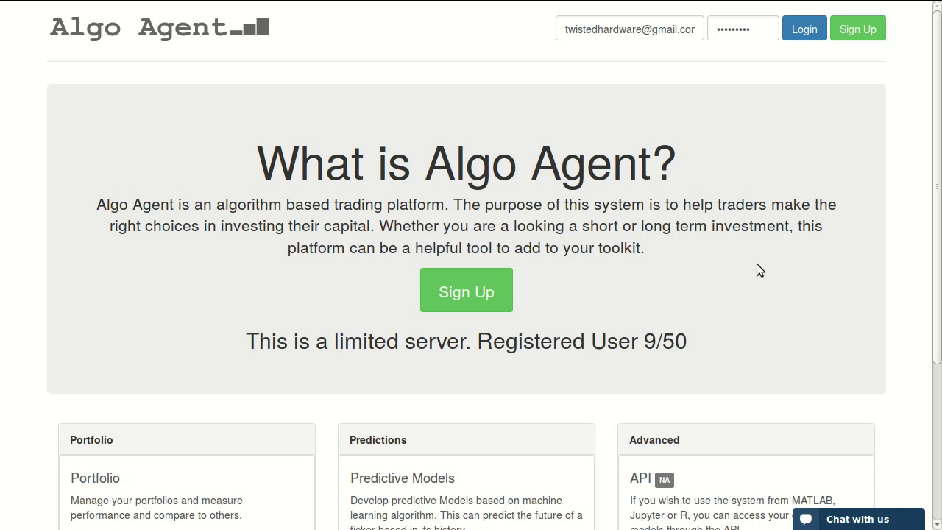
- Close the Sign Up form, log in to Algo Agent, and dismiss the browser's save-password prompt
click(467, 294)
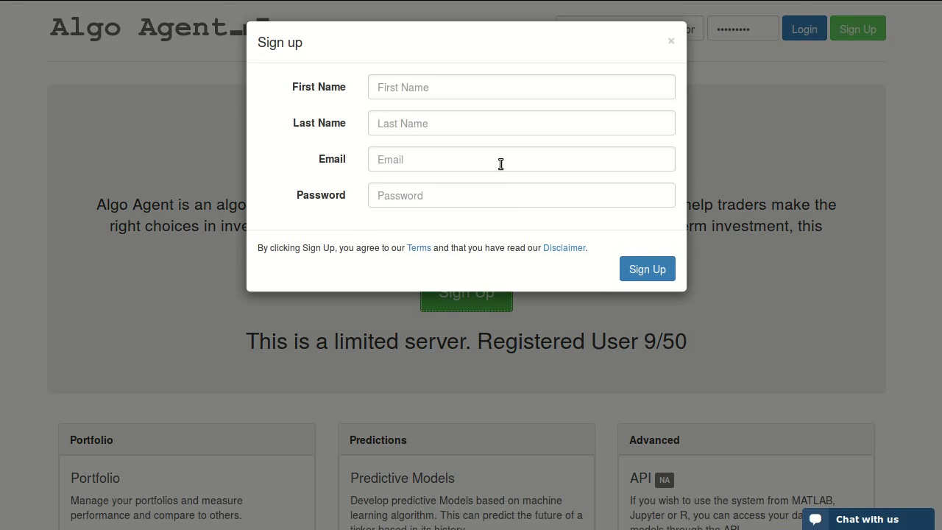
click(671, 45)
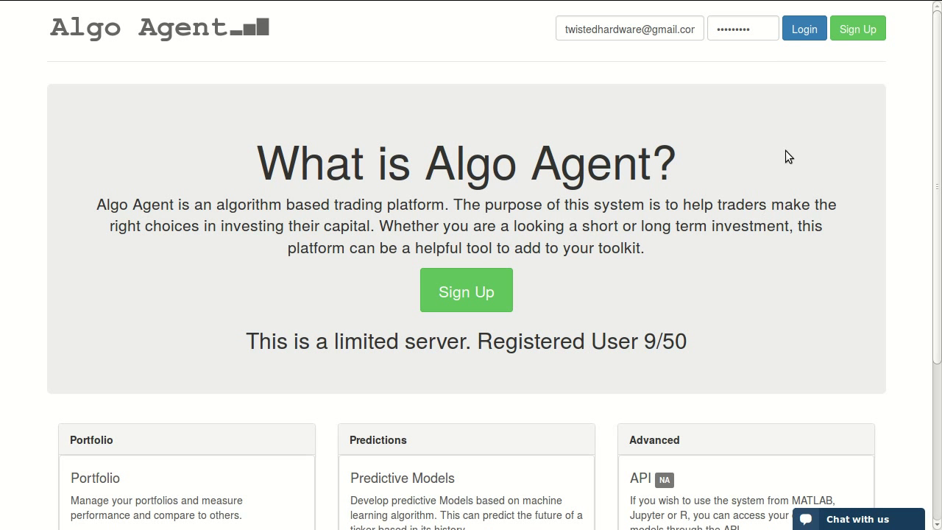
click(804, 30)
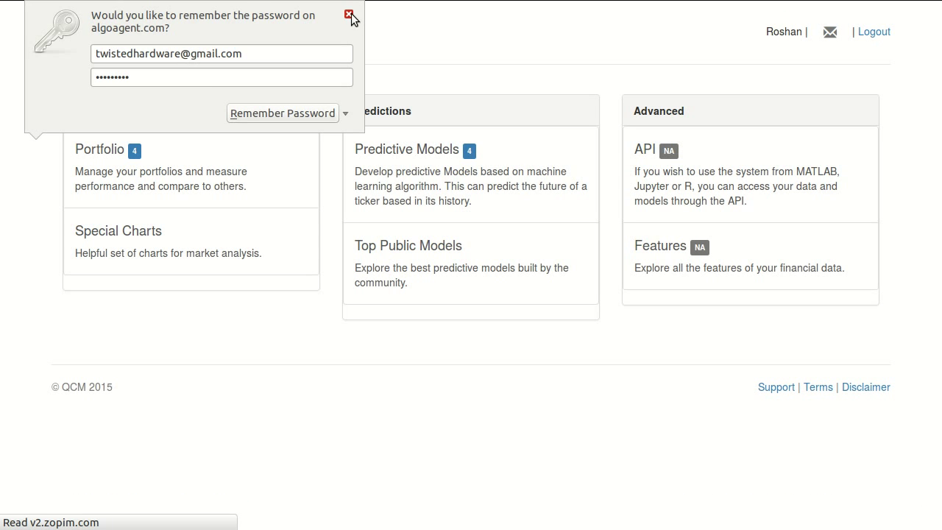
click(348, 14)
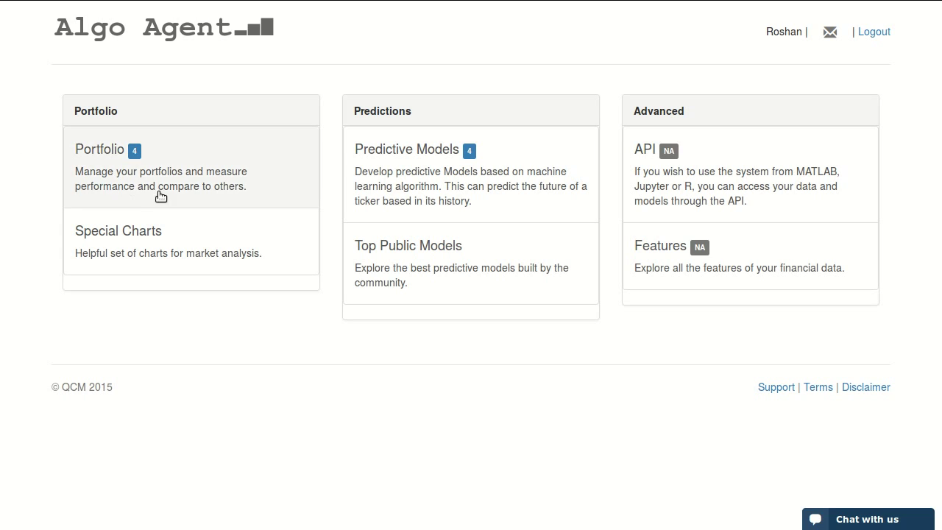
- In the portfolio, open the Twenty-First Century Fox, Inc. (FOXA) candlestick chart
click(214, 181)
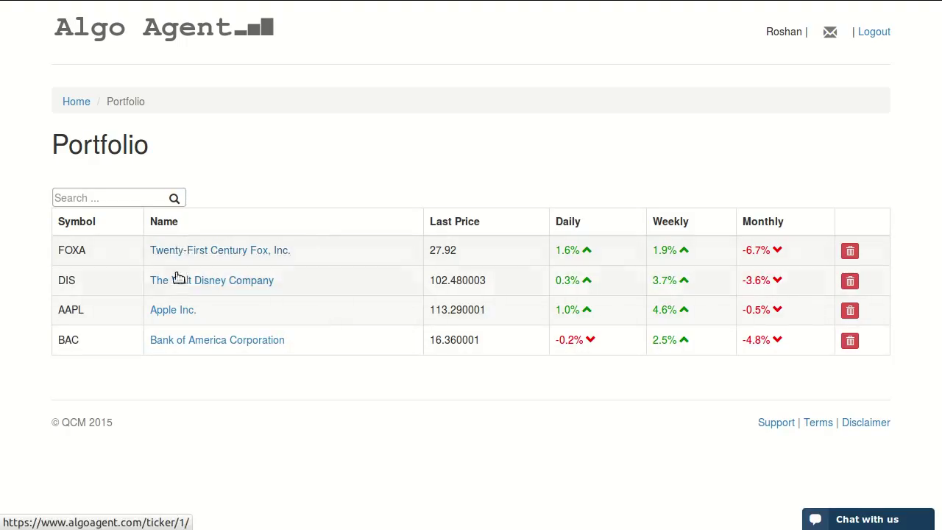
click(137, 196)
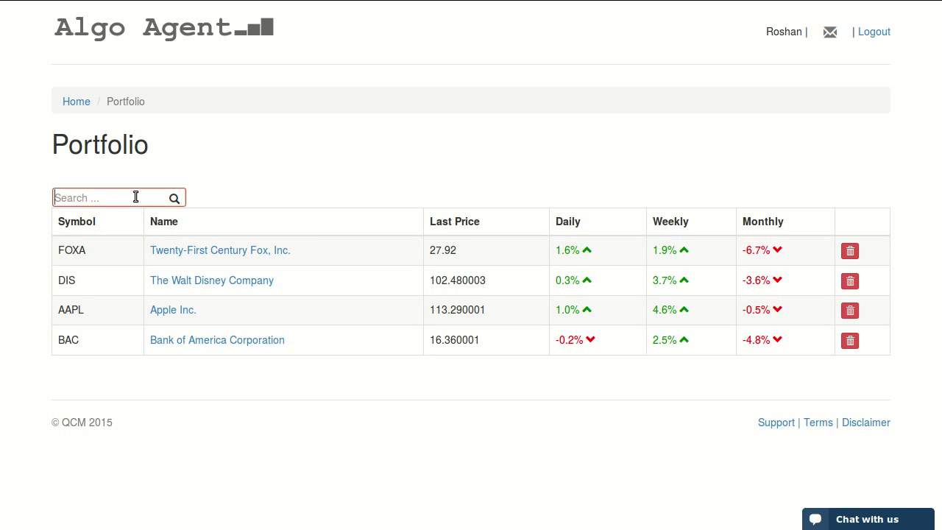
text(a)
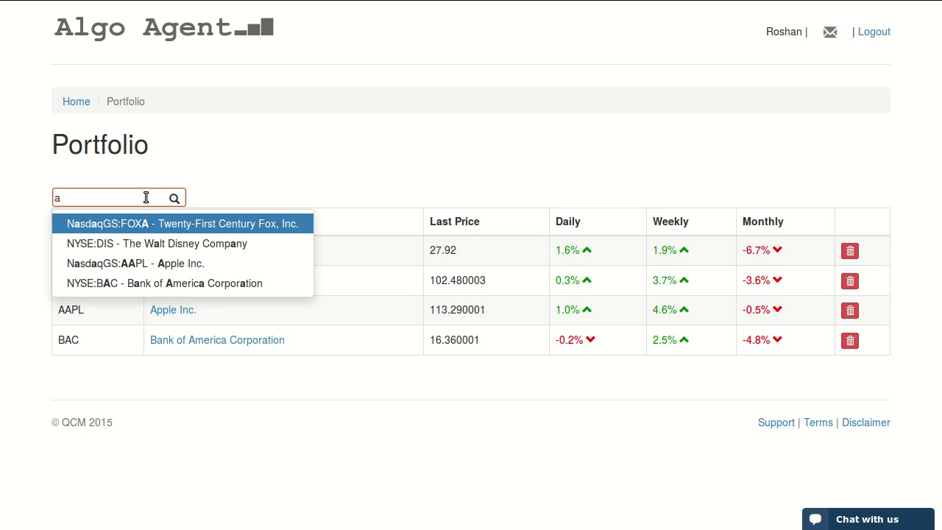
key(BackSpace)
click(220, 197)
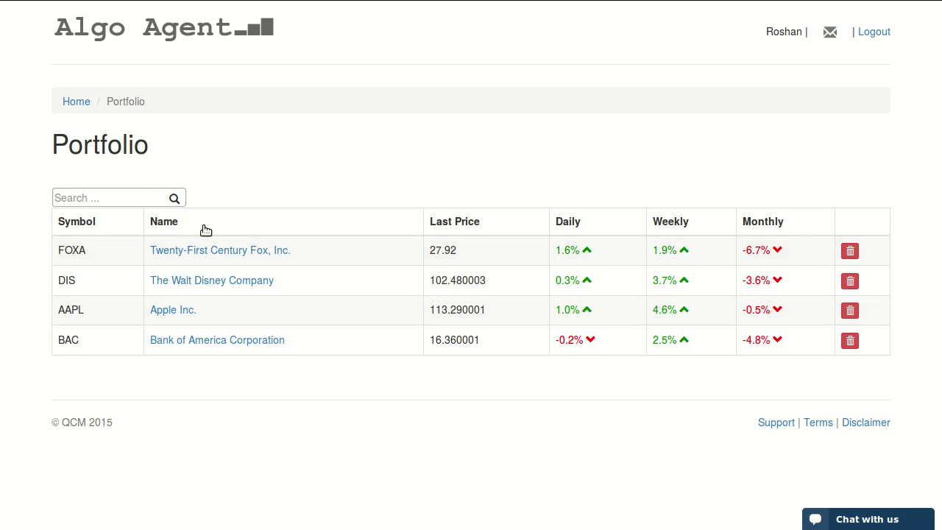
click(219, 252)
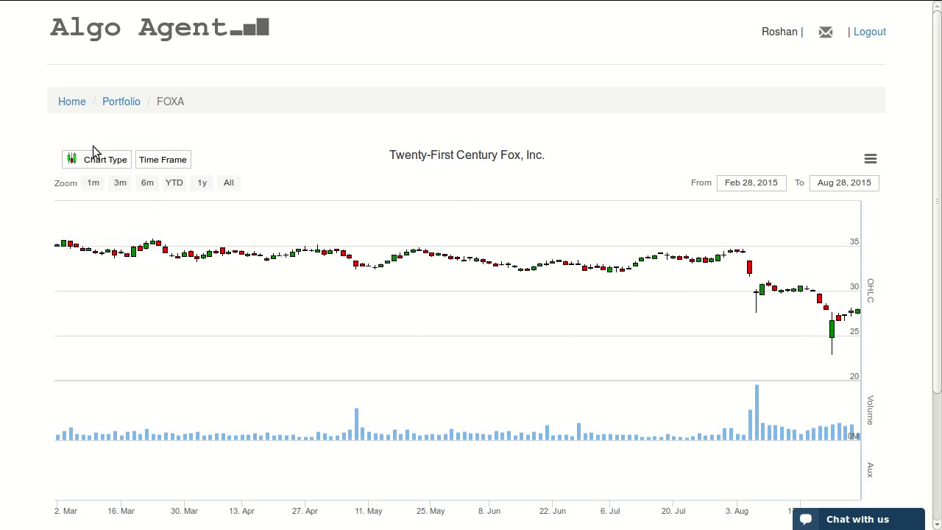
click(96, 161)
click(94, 192)
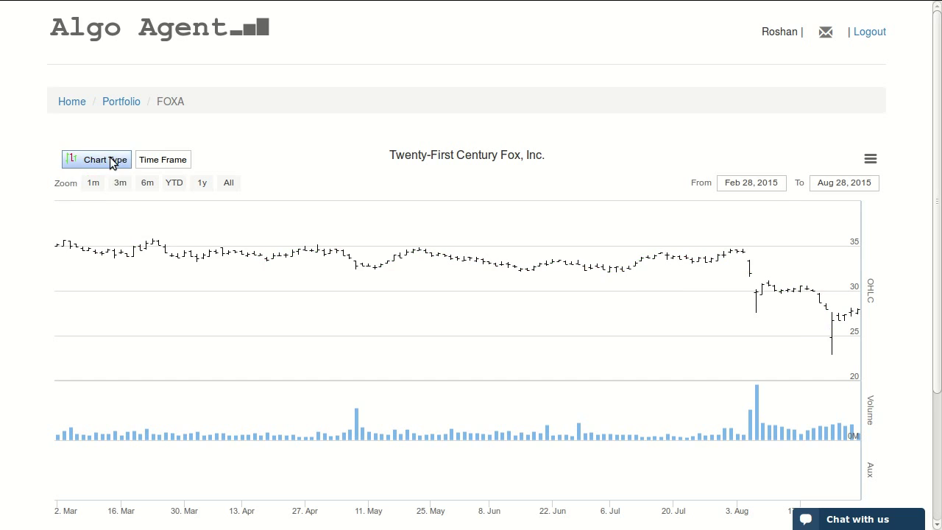
click(113, 158)
click(102, 206)
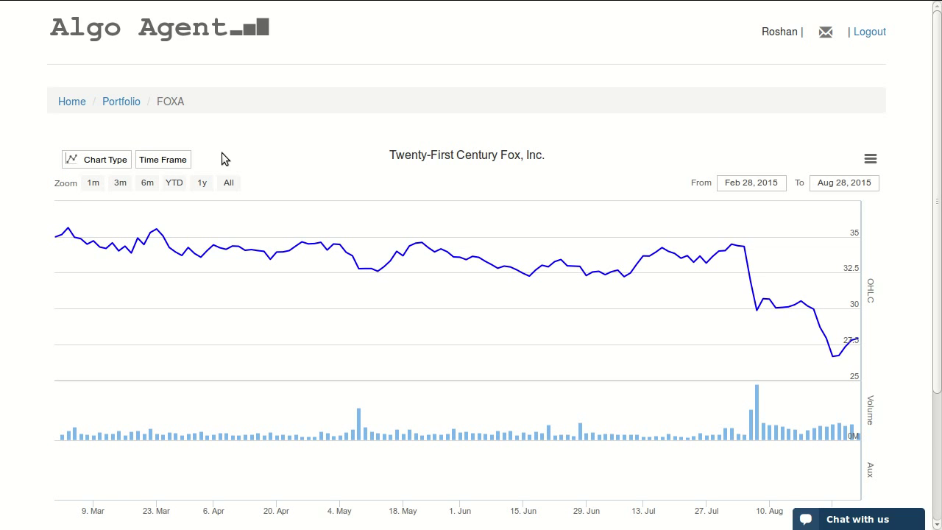
click(175, 161)
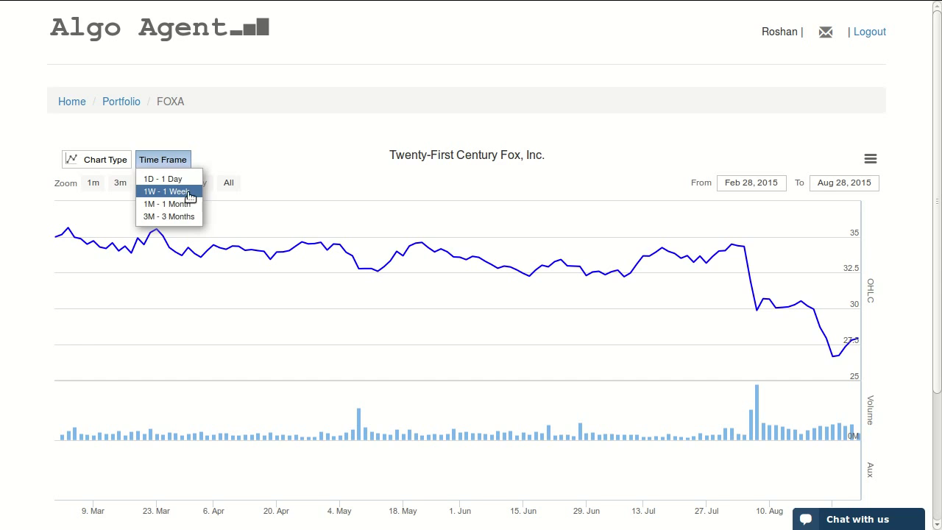
click(190, 192)
click(112, 160)
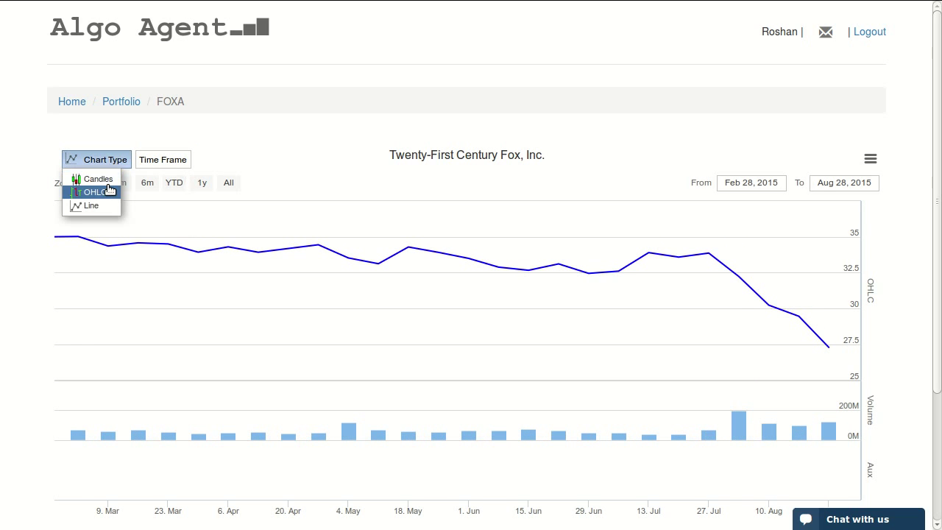
click(96, 179)
click(162, 160)
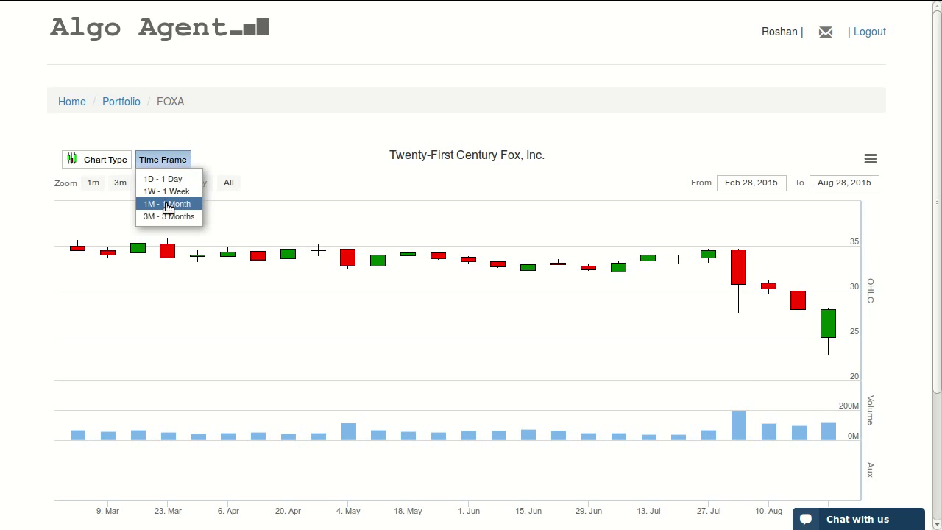
click(167, 205)
click(169, 162)
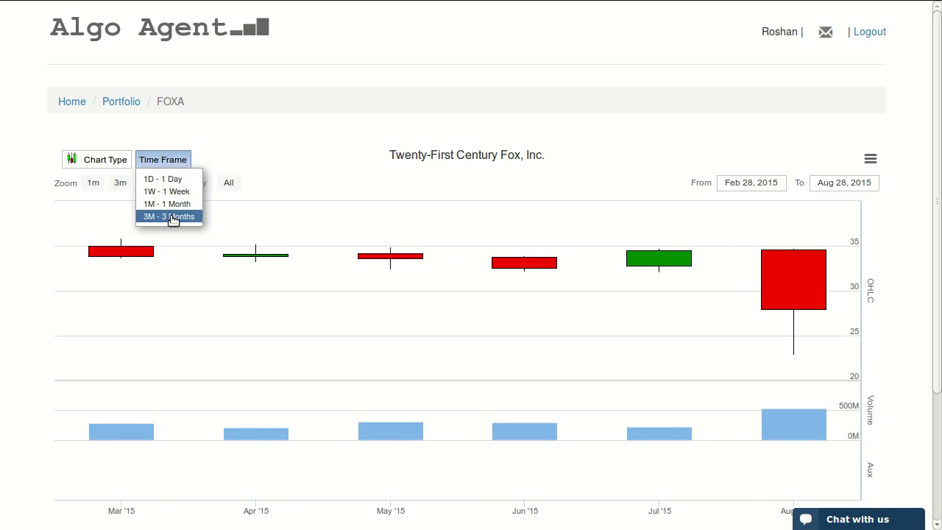
click(172, 217)
click(180, 163)
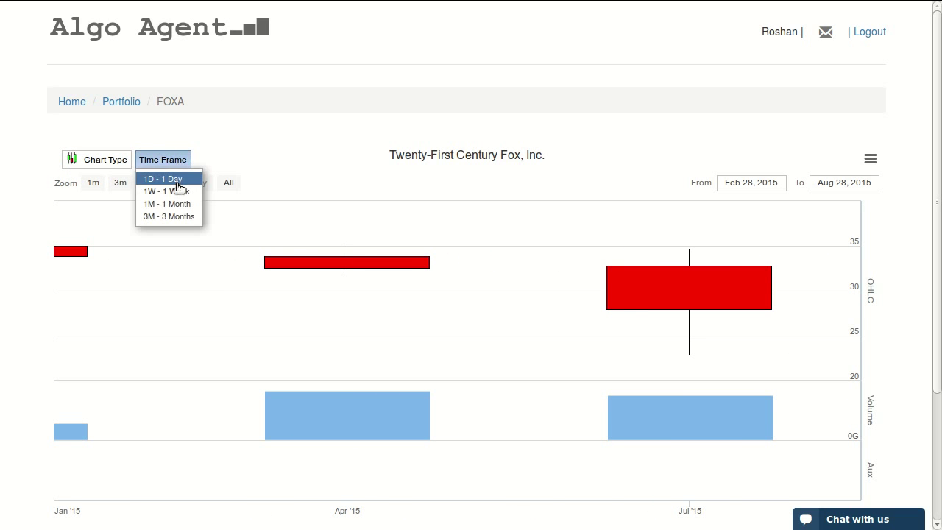
click(178, 183)
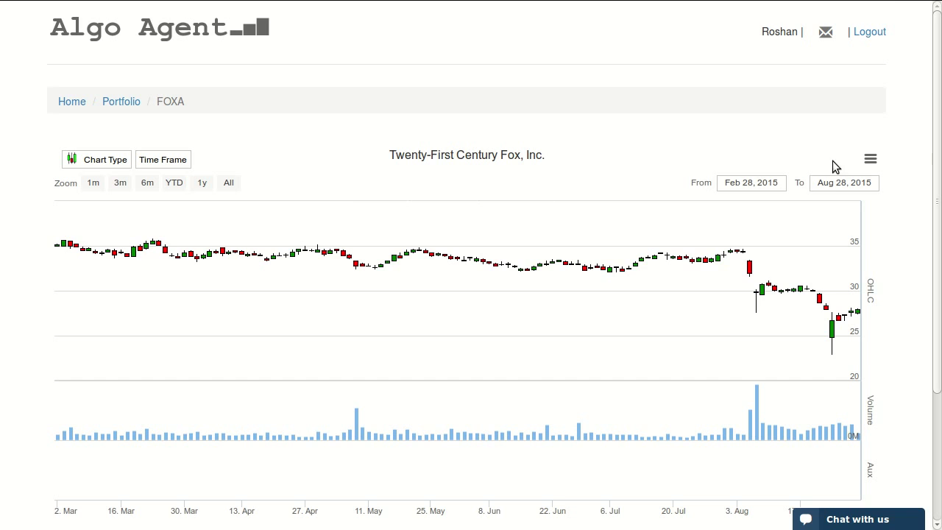
- Add the SMA_6 moving average to the FOXA chart
scroll(923, 221, down, 3)
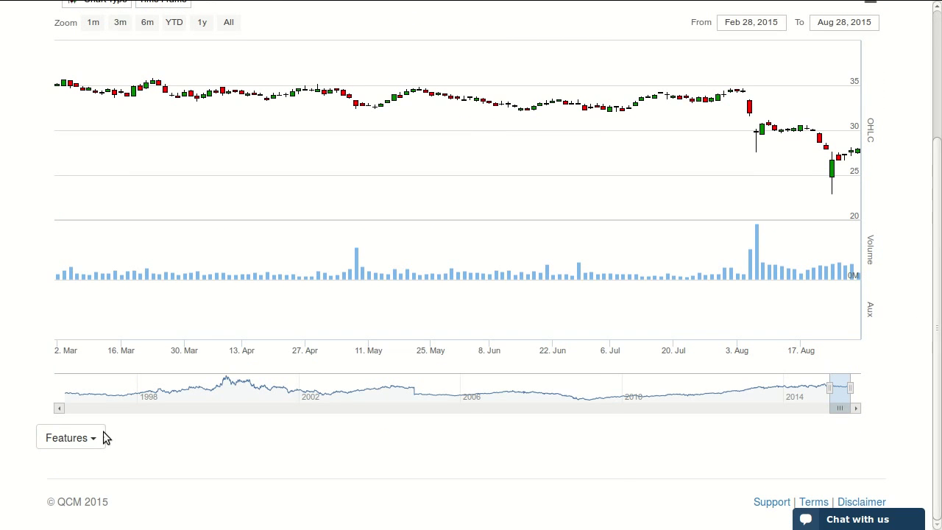
click(78, 440)
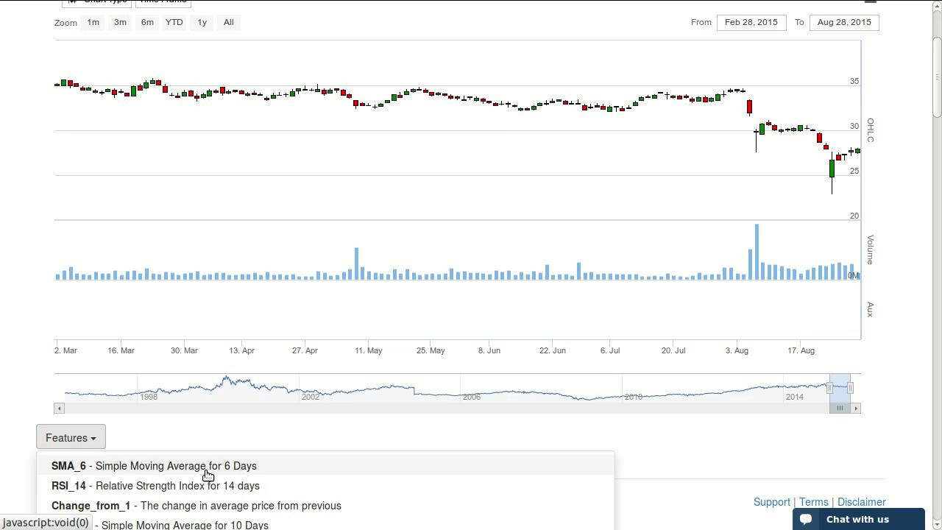
click(237, 472)
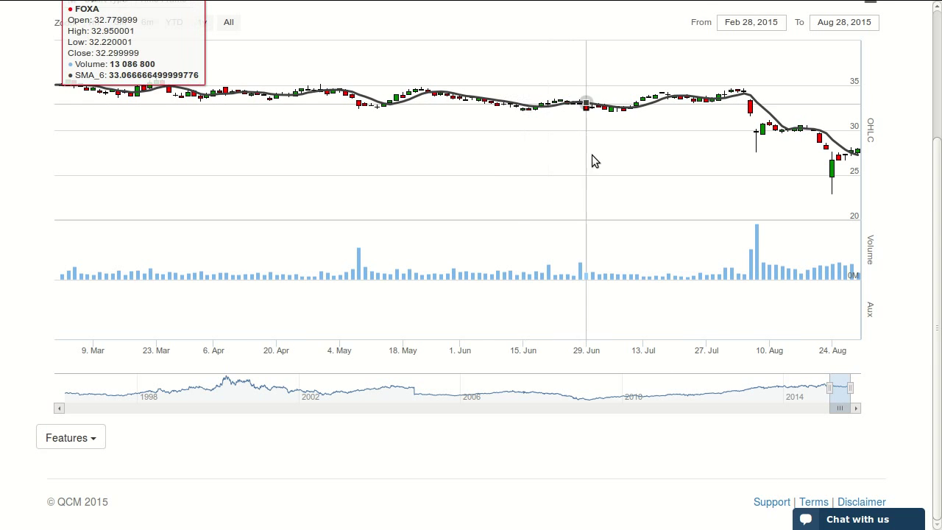
- Add the RSI_14 indicator to the chart, then return to the home dashboard
scroll(709, 165, up, 4)
scroll(663, 284, down, 4)
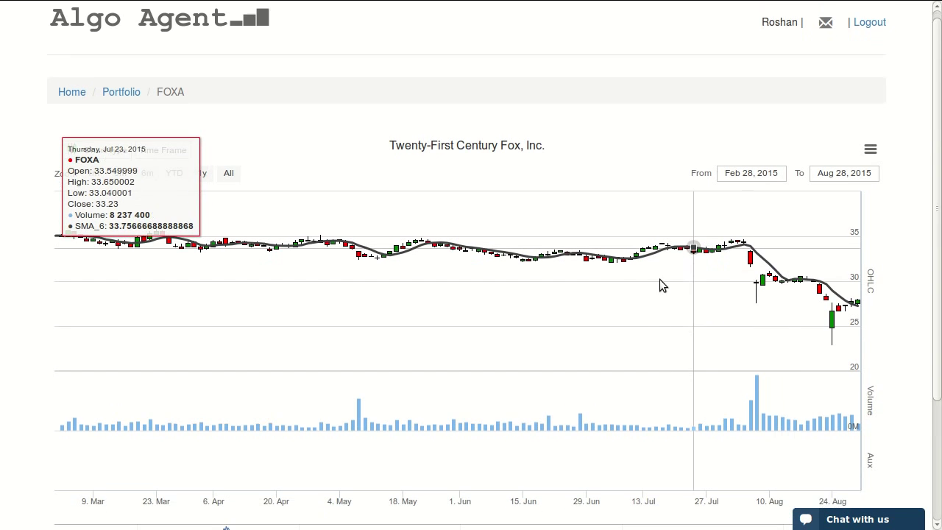
click(74, 437)
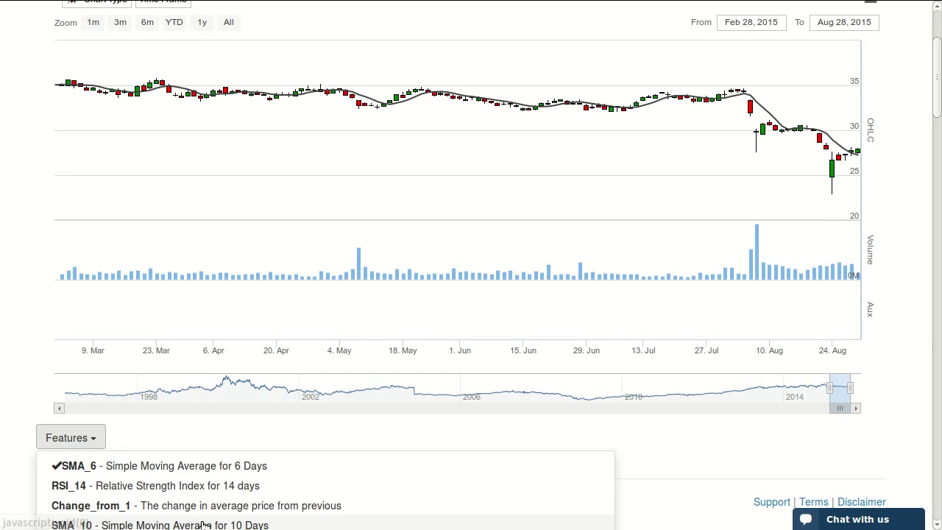
scroll(156, 446, down, 1)
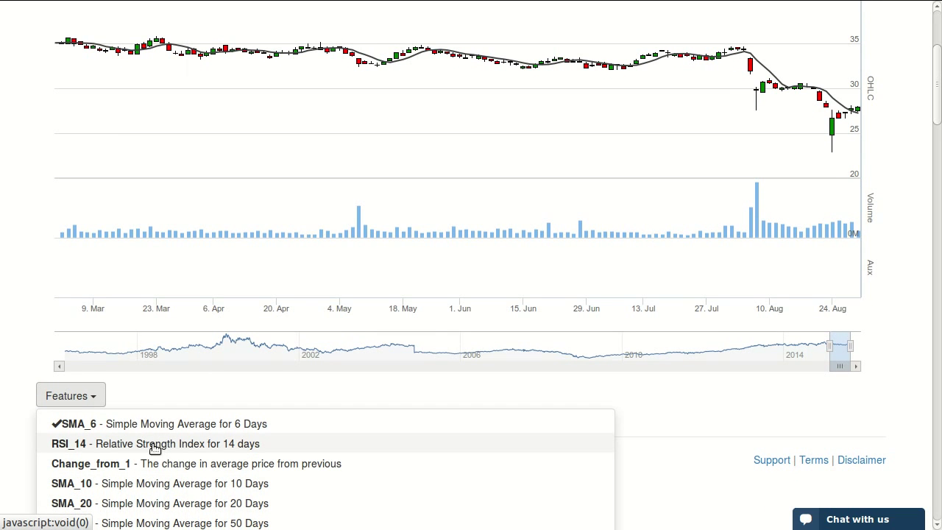
click(197, 446)
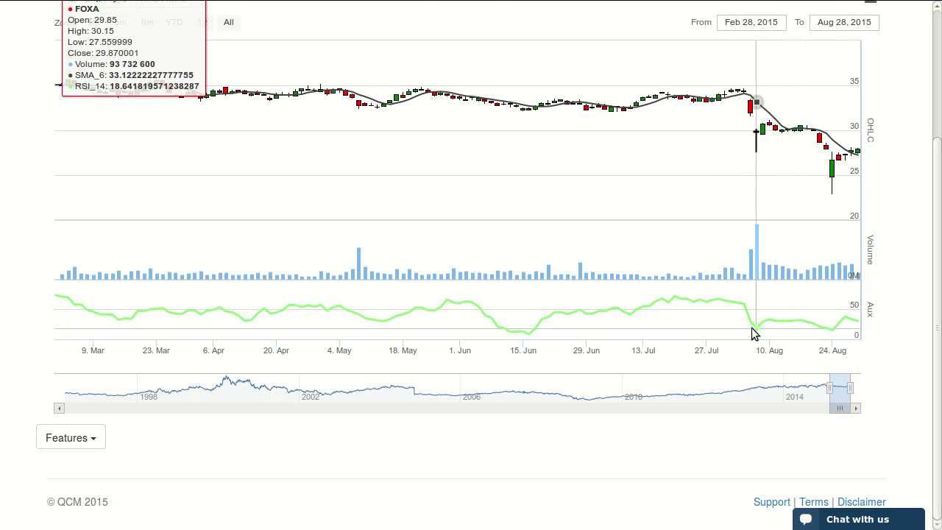
scroll(699, 327, up, 4)
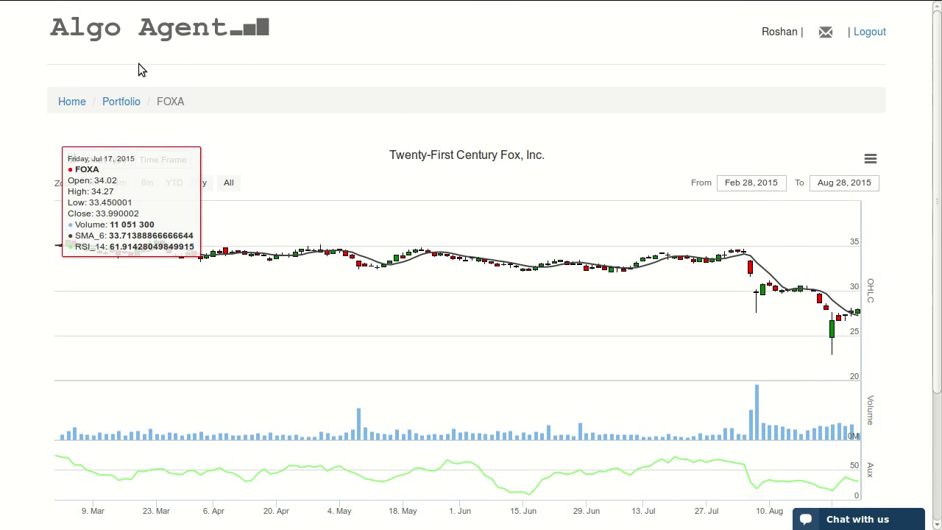
click(111, 30)
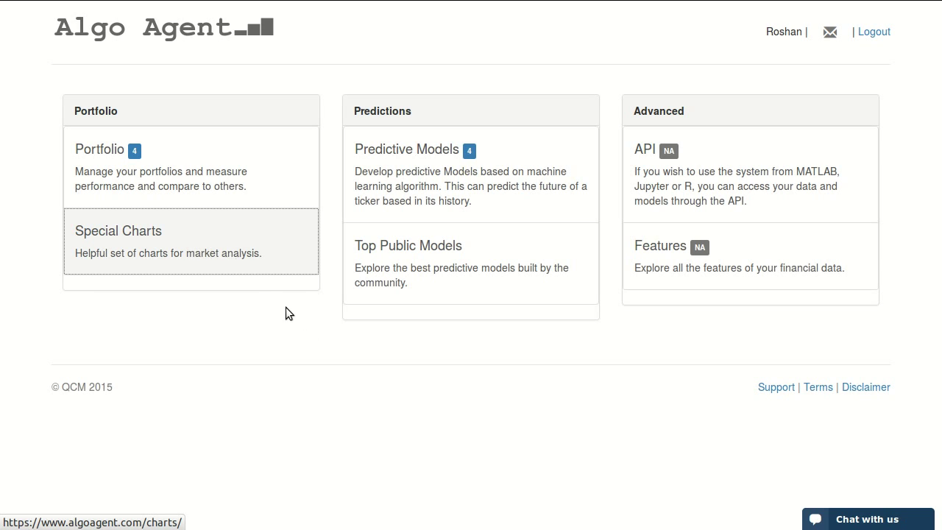
click(260, 247)
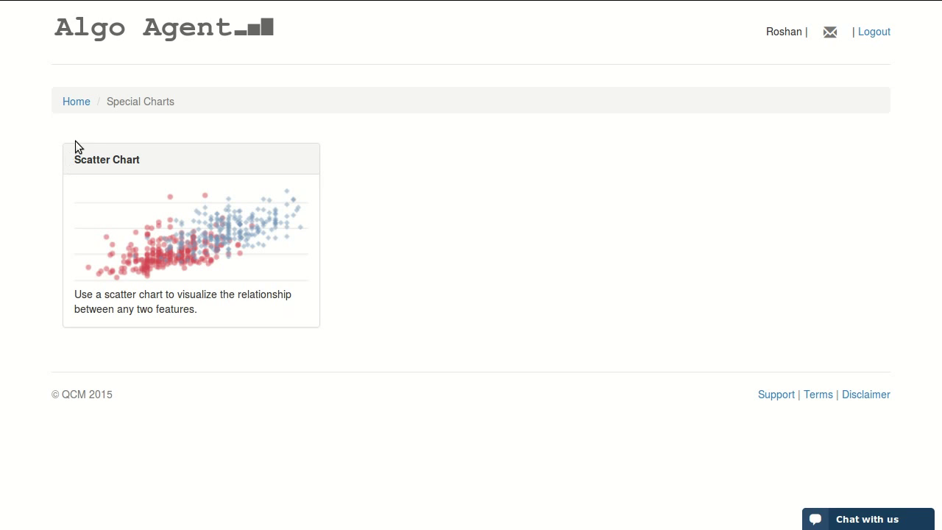
click(292, 277)
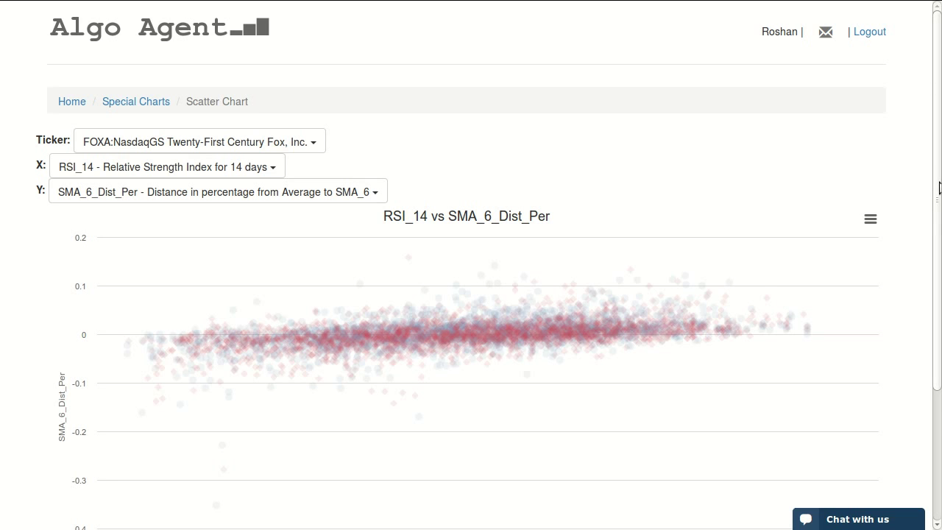
scroll(939, 188, down, 1)
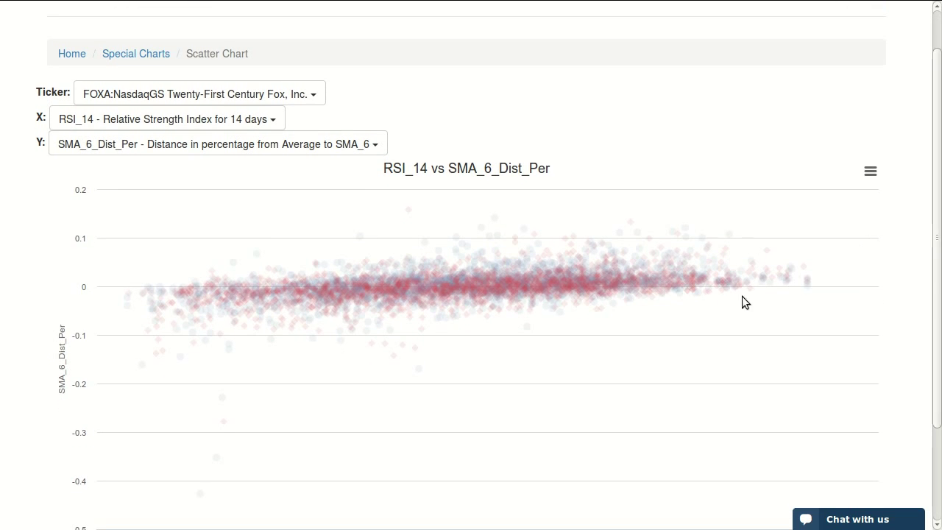
scroll(513, 171, up, 1)
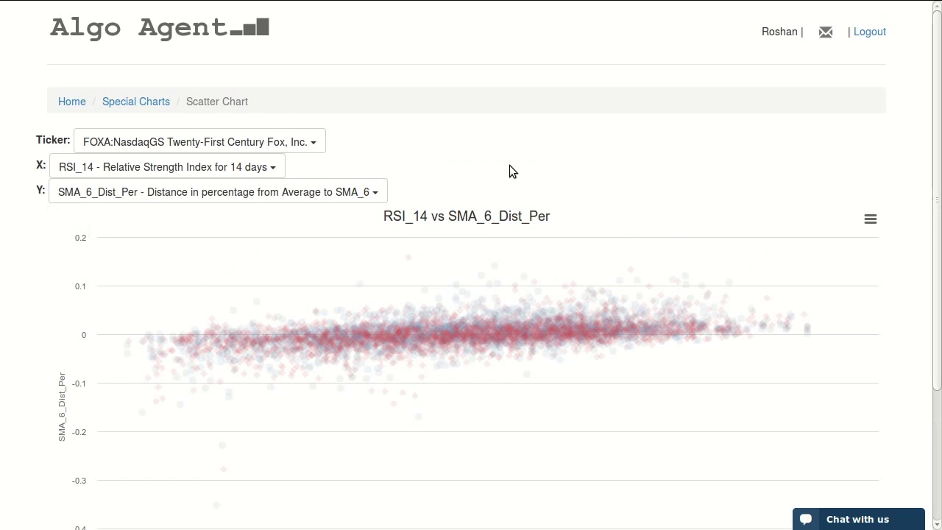
click(71, 102)
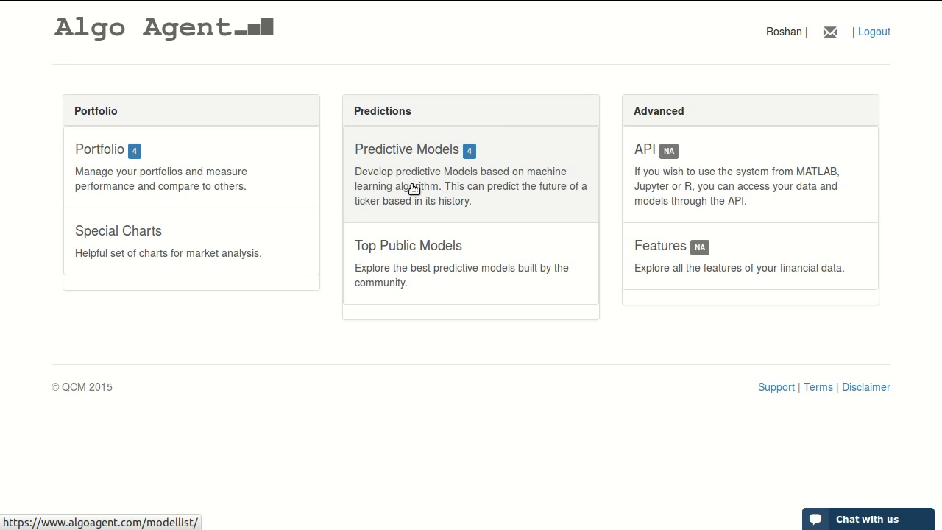
- From Predictive Models, open MonthlyForecast (SVM regression on FOXA, offset 25) for editing
click(452, 181)
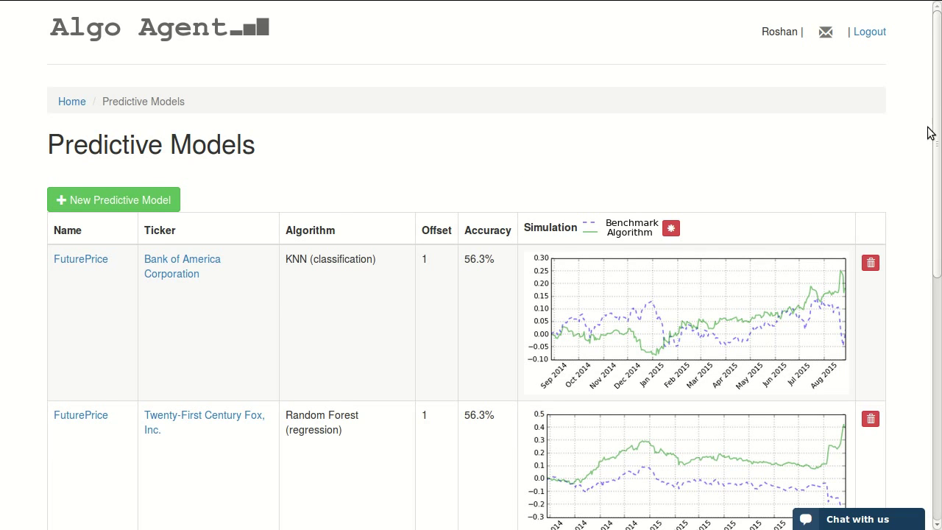
drag(936, 133, 940, 358)
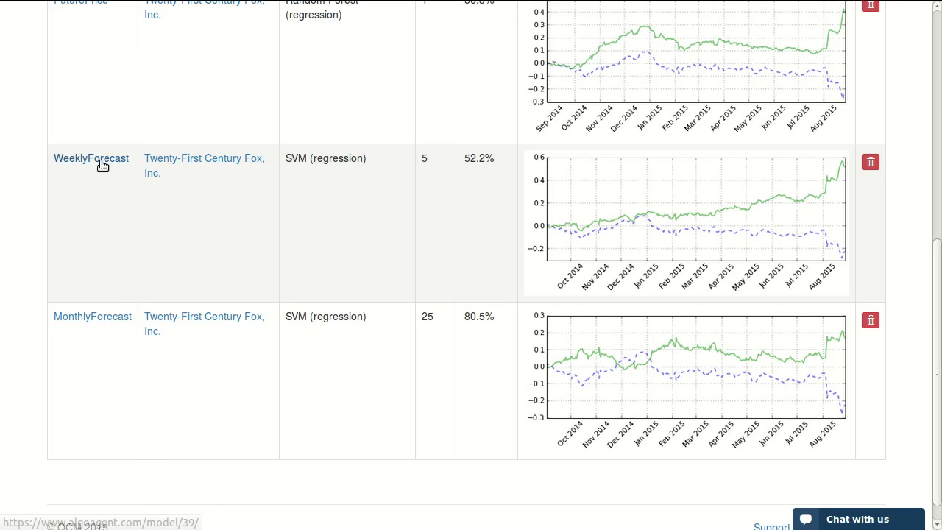
click(101, 323)
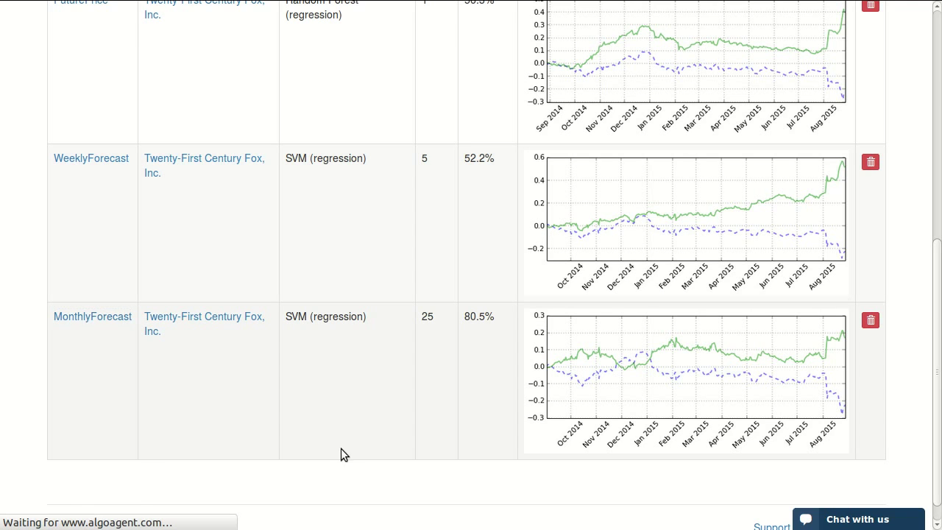
scroll(940, 139, down, 4)
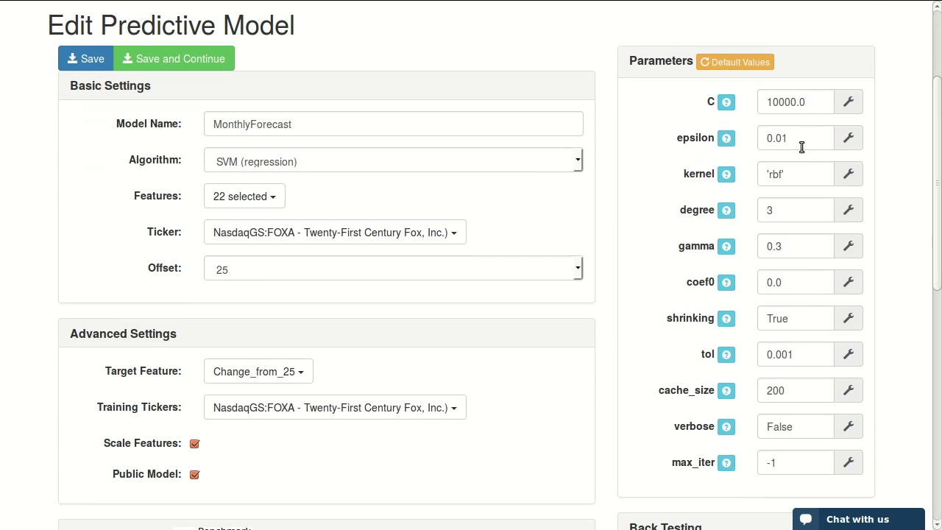
scroll(854, 430, down, 10)
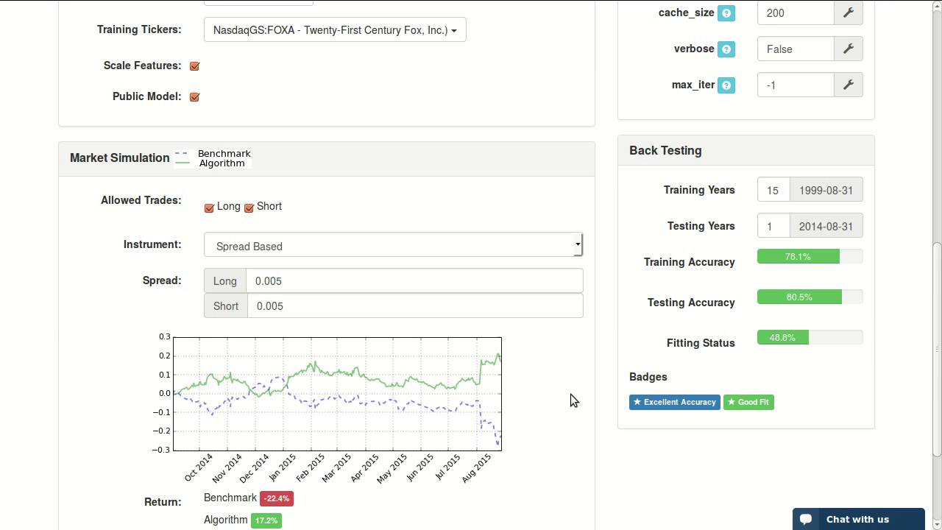
scroll(572, 399, down, 3)
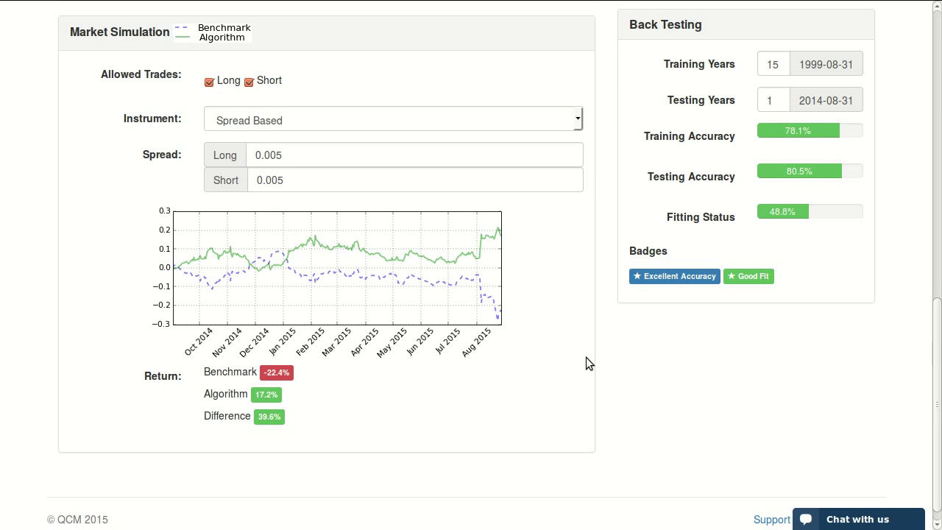
scroll(606, 389, up, 3)
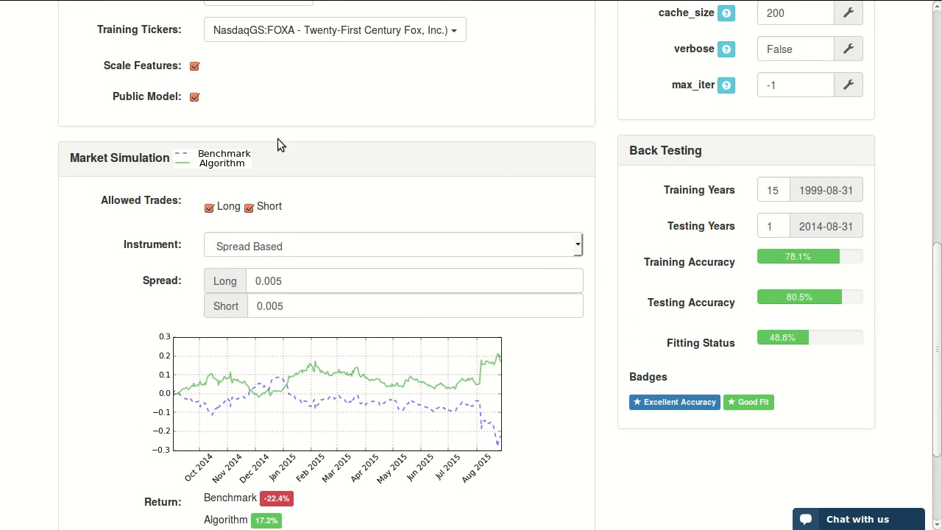
scroll(90, 340, up, 10)
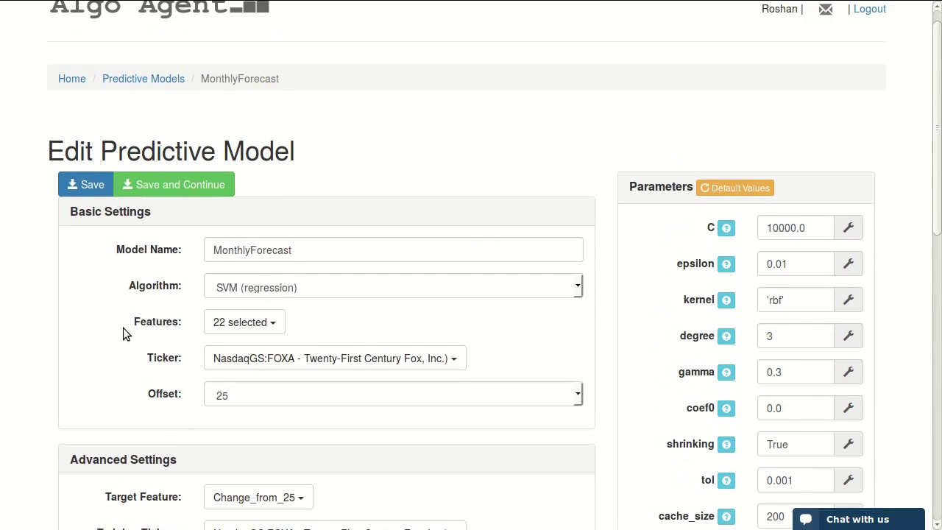
scroll(104, 261, down, 2)
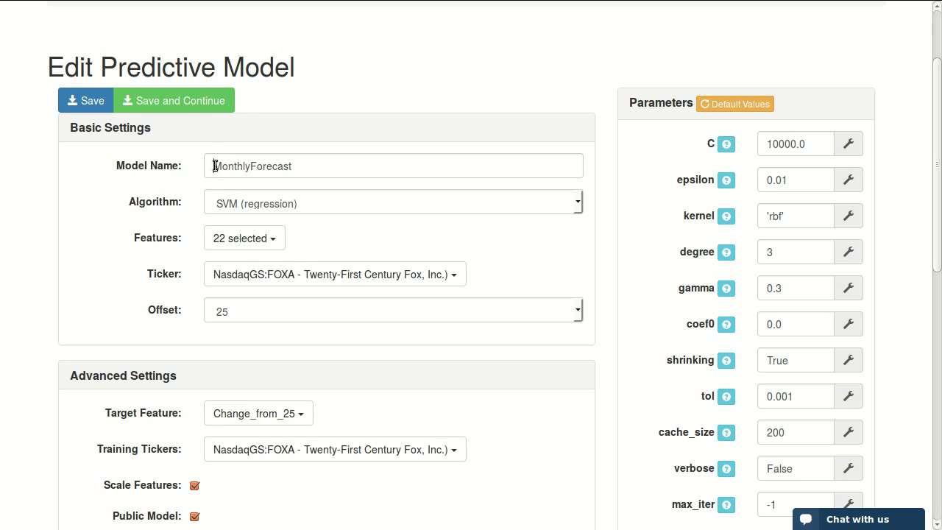
drag(213, 166, 218, 167)
click(102, 185)
drag(211, 166, 221, 167)
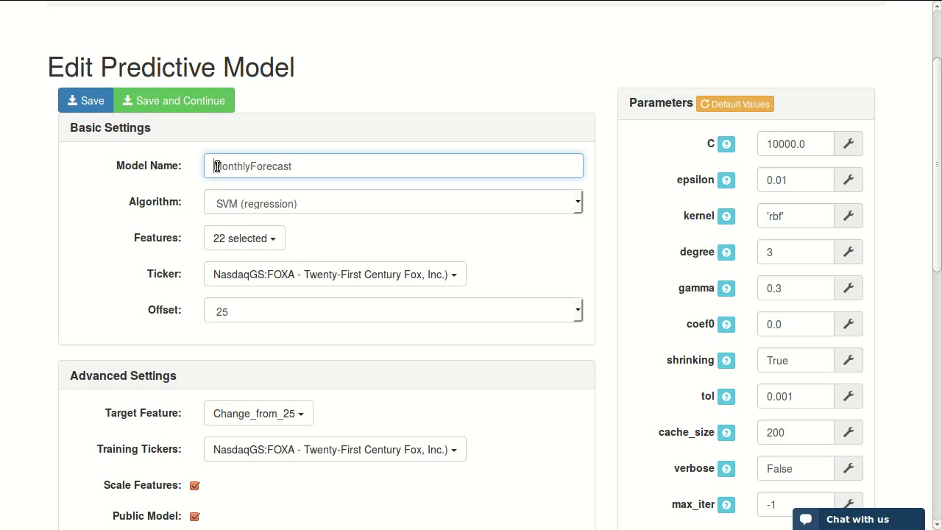
click(175, 174)
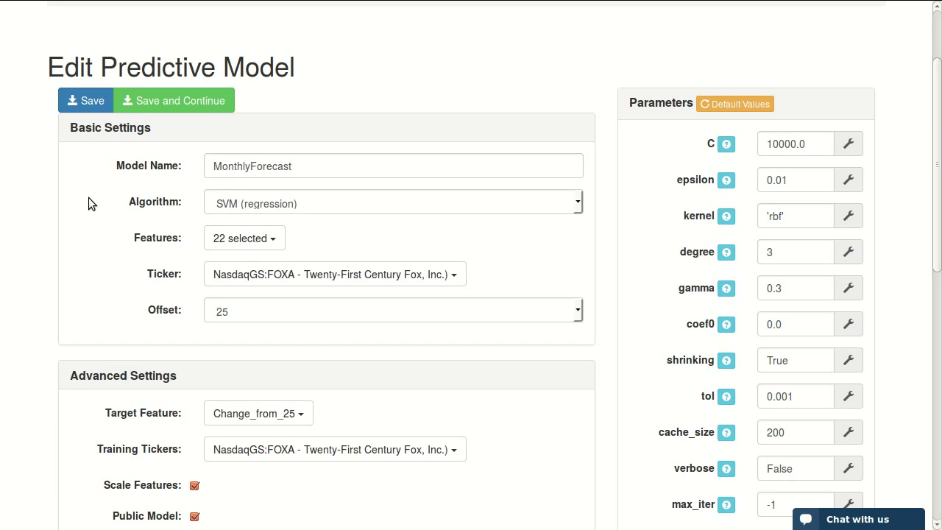
scroll(88, 197, down, 2)
click(219, 123)
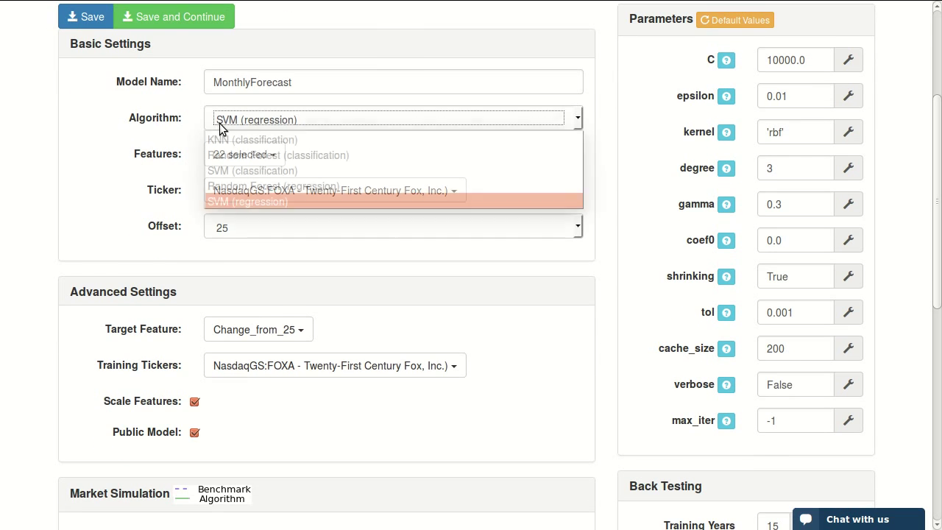
click(102, 144)
click(255, 156)
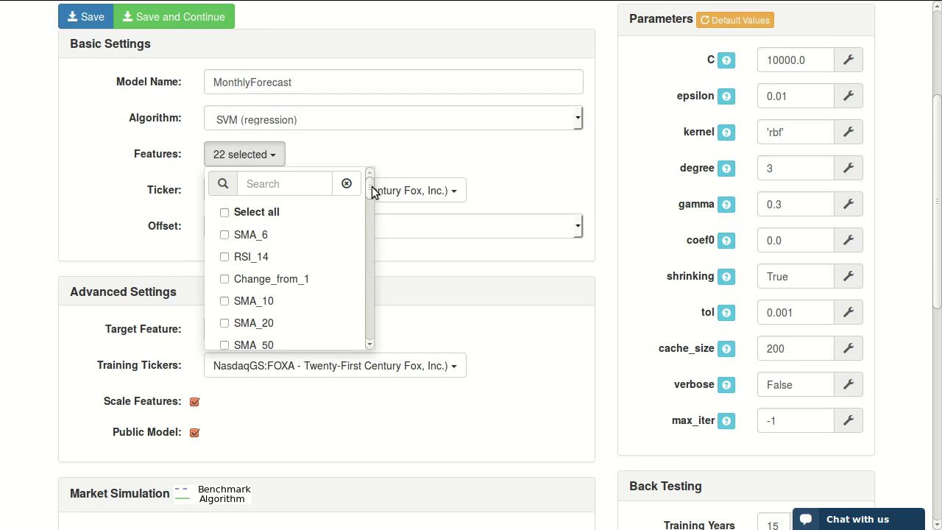
drag(372, 192, 364, 337)
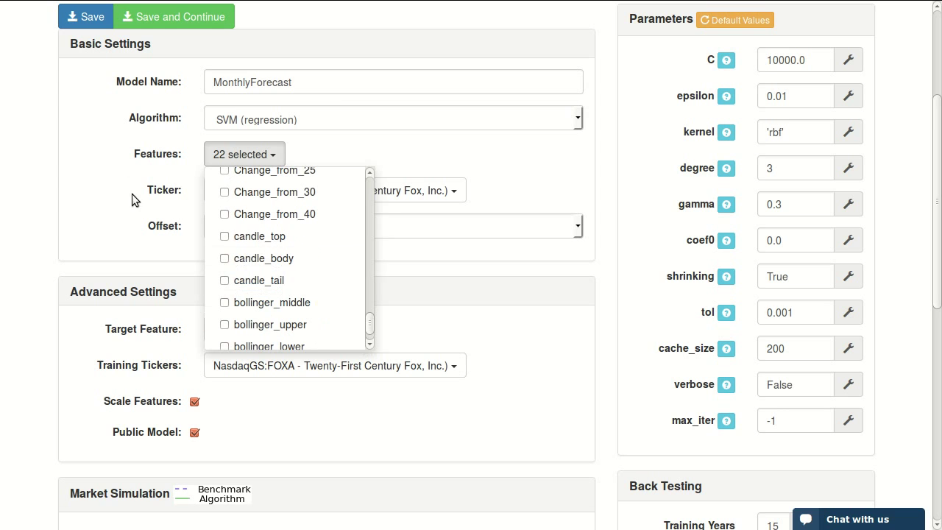
click(289, 153)
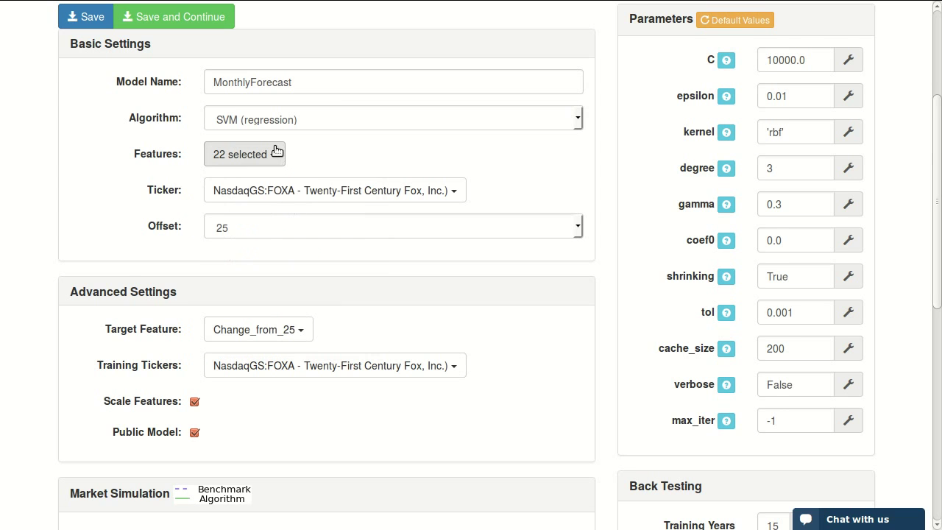
scroll(127, 187, down, 1)
scroll(127, 187, down, 1)
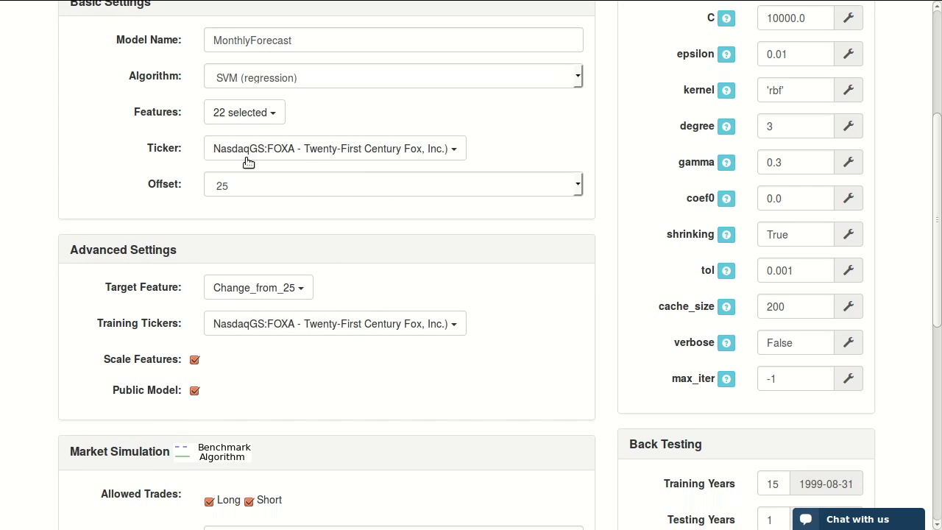
click(312, 151)
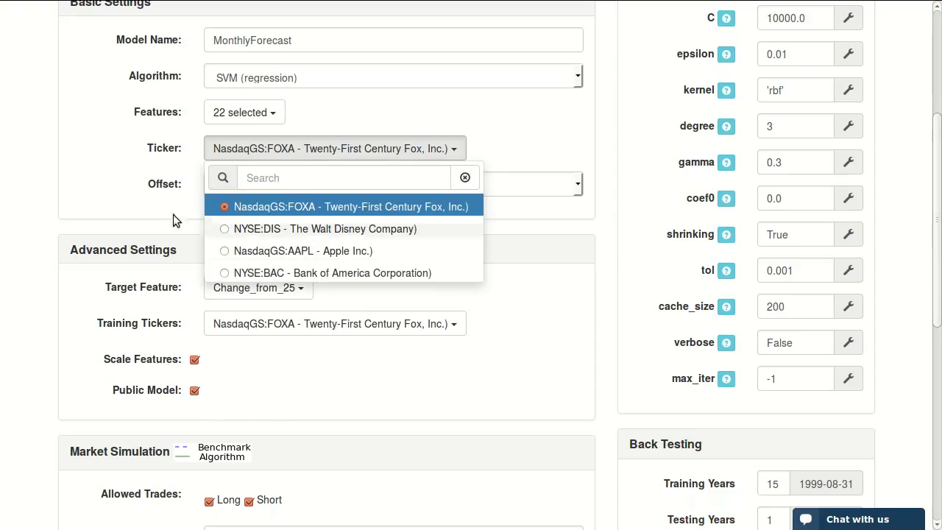
click(120, 153)
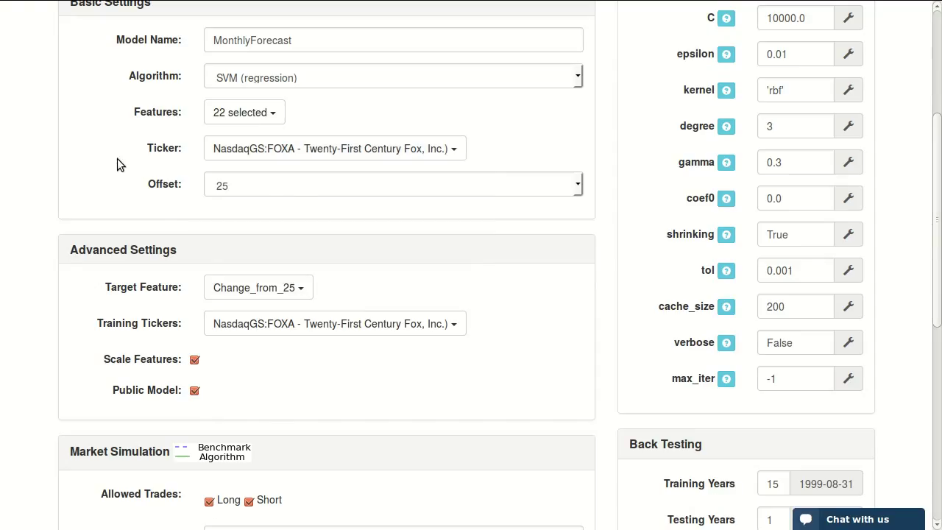
click(293, 186)
click(269, 184)
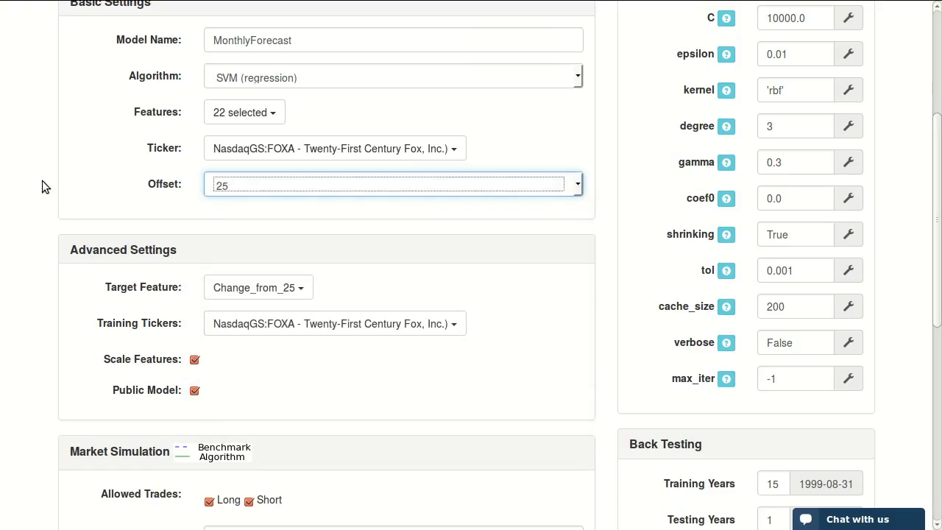
click(57, 222)
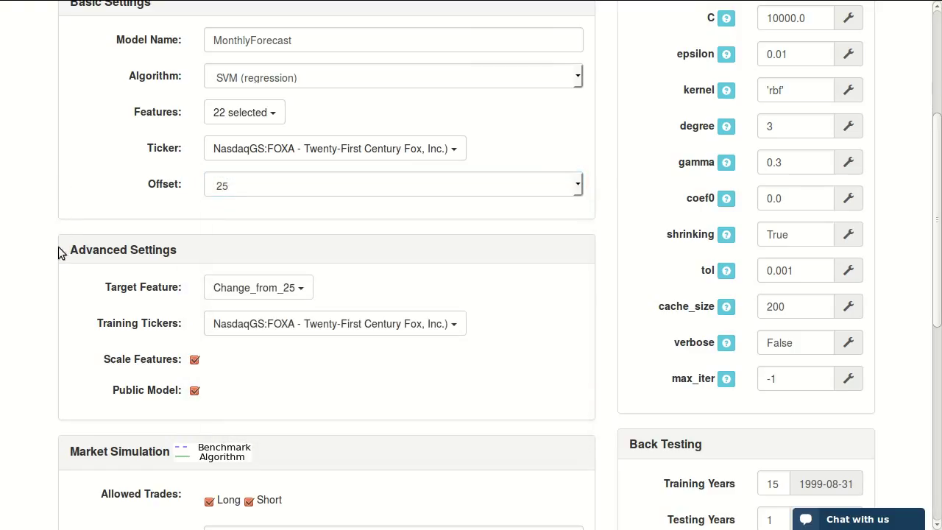
scroll(67, 340, down, 1)
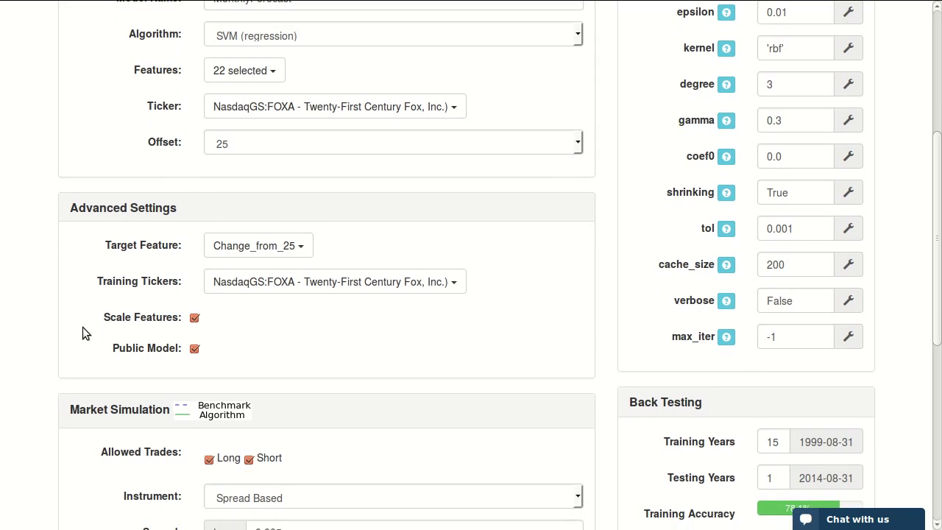
scroll(82, 328, up, 2)
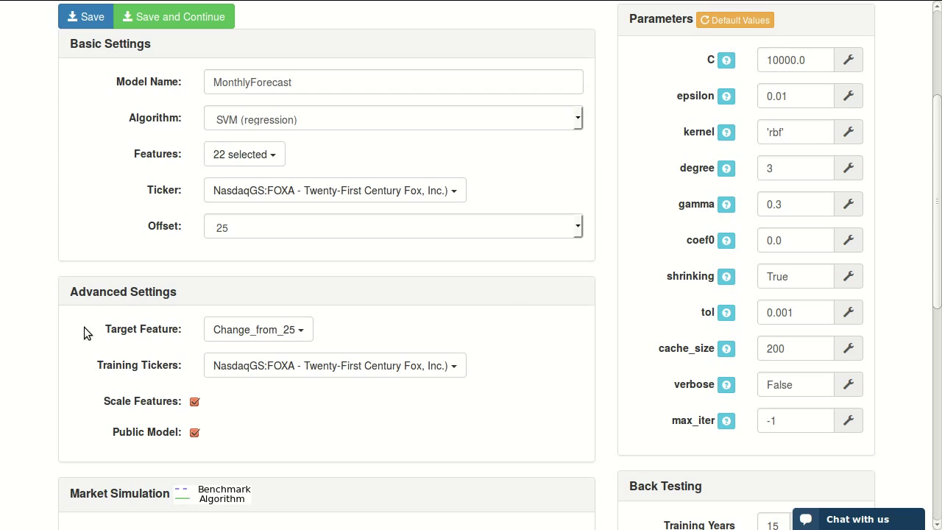
scroll(84, 326, up, 3)
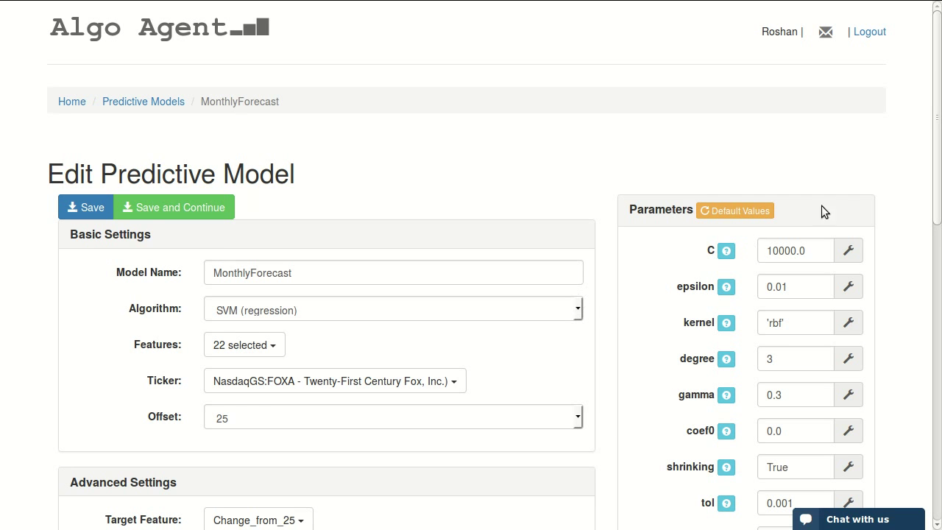
scroll(613, 179, down, 9)
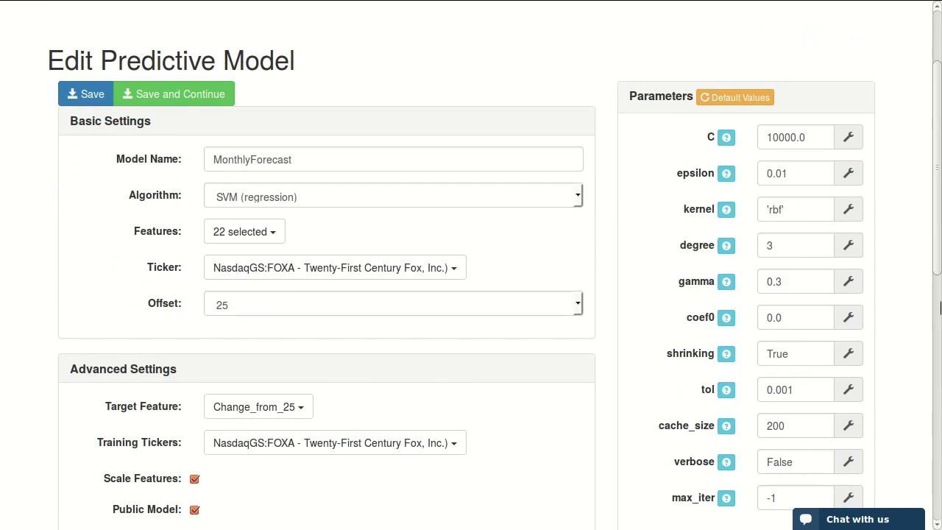
scroll(738, 232, up, 1)
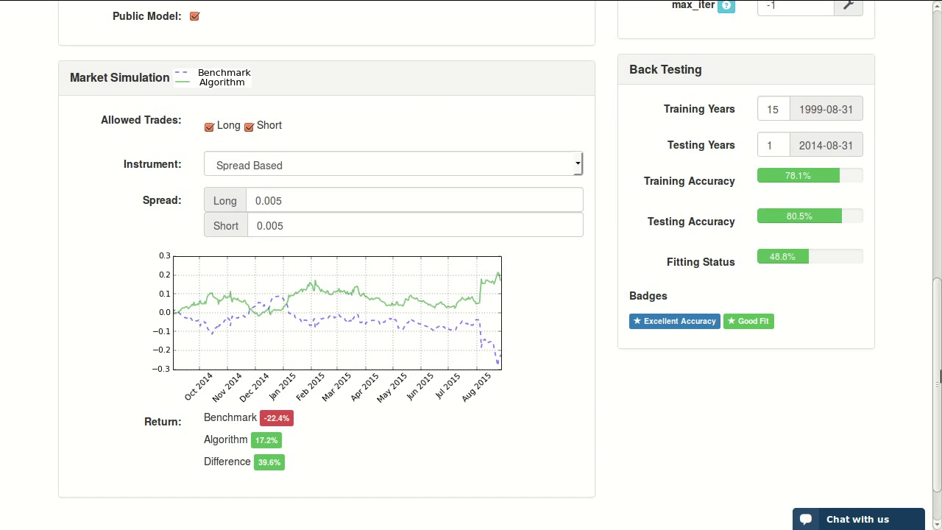
- Switch the MonthlyForecast simulation costs to Commission Based, then back to Spread Based
scroll(236, 298, up, 2)
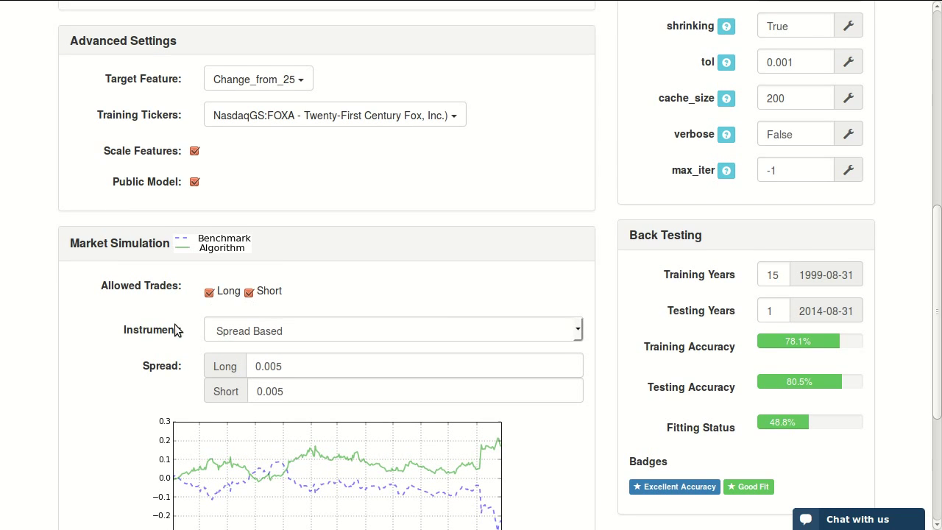
scroll(105, 322, down, 1)
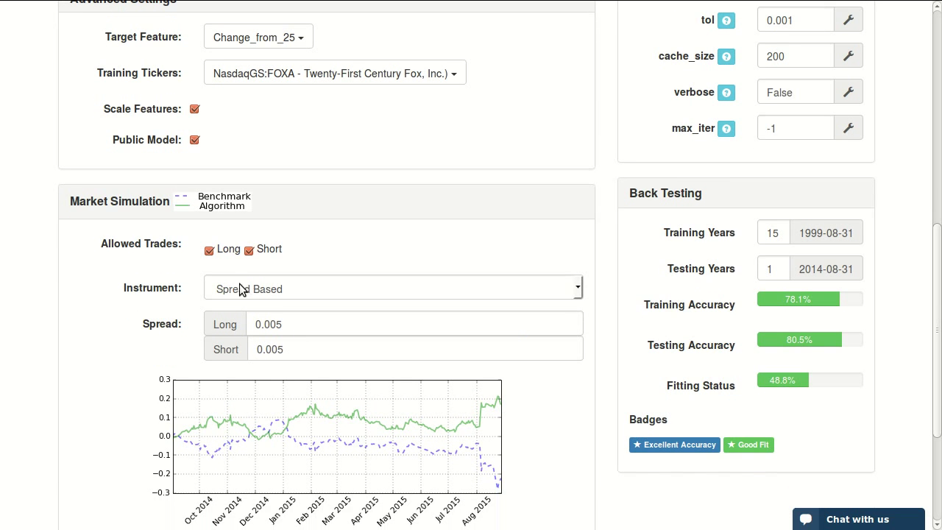
click(267, 288)
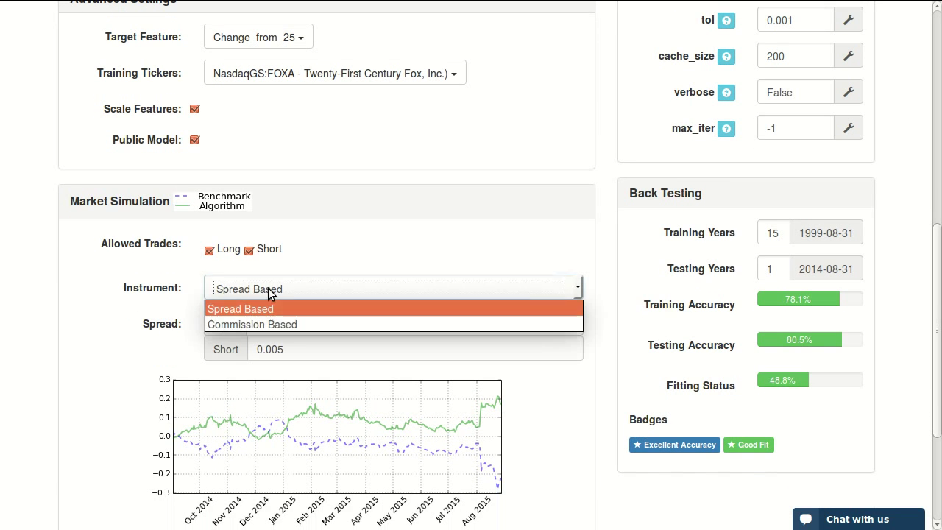
click(227, 323)
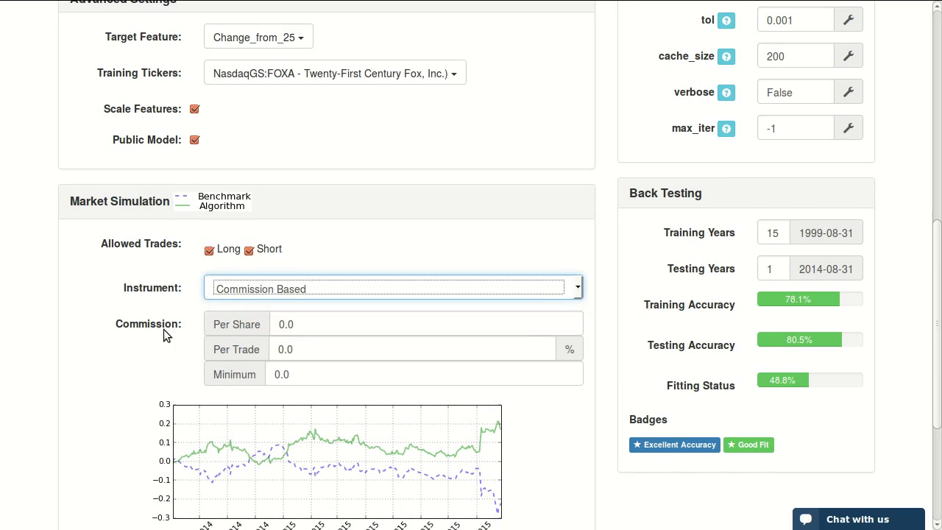
scroll(152, 353, down, 2)
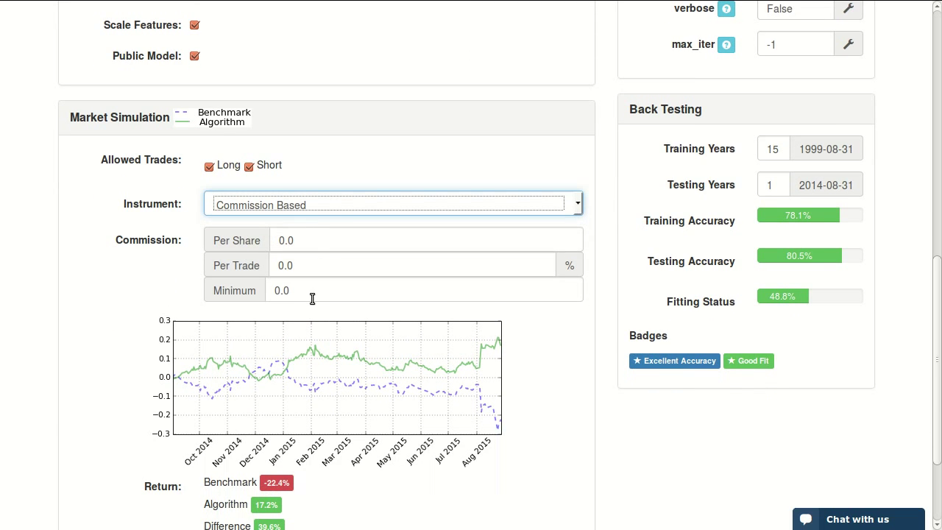
click(325, 203)
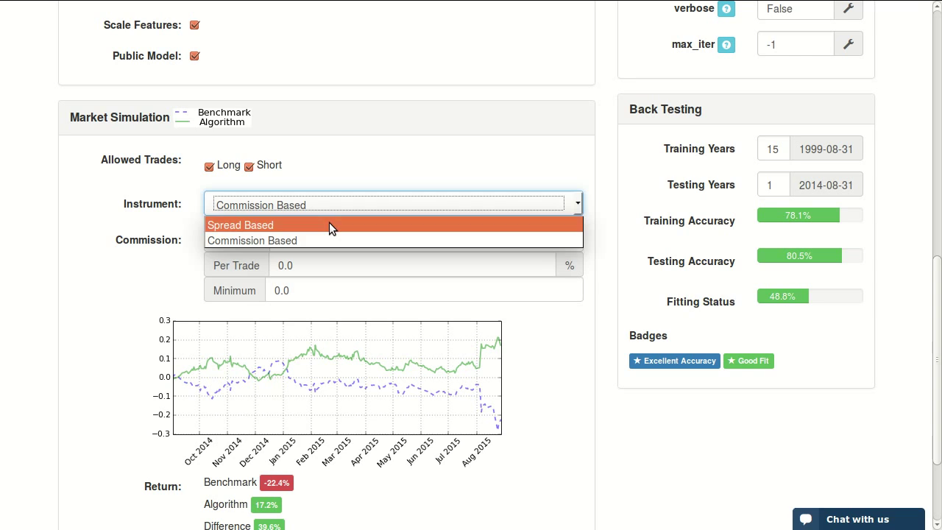
click(329, 222)
click(101, 277)
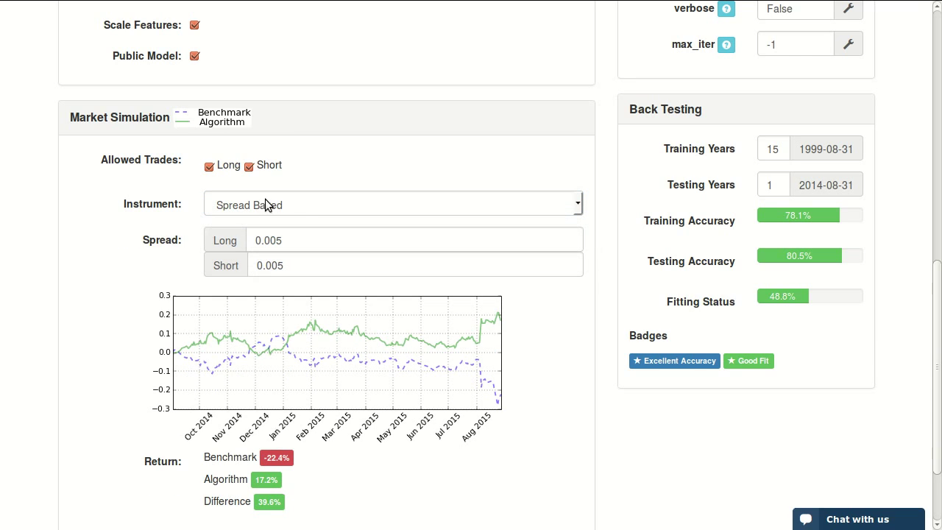
- Toggle Short trades off and on again, and restore Spread Based costs with 0.005 spreads
click(305, 203)
click(305, 203)
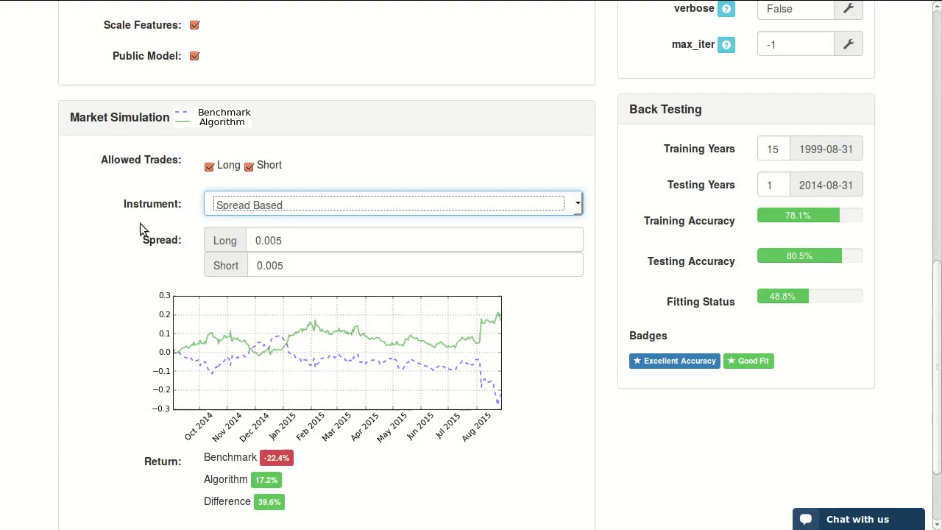
click(291, 203)
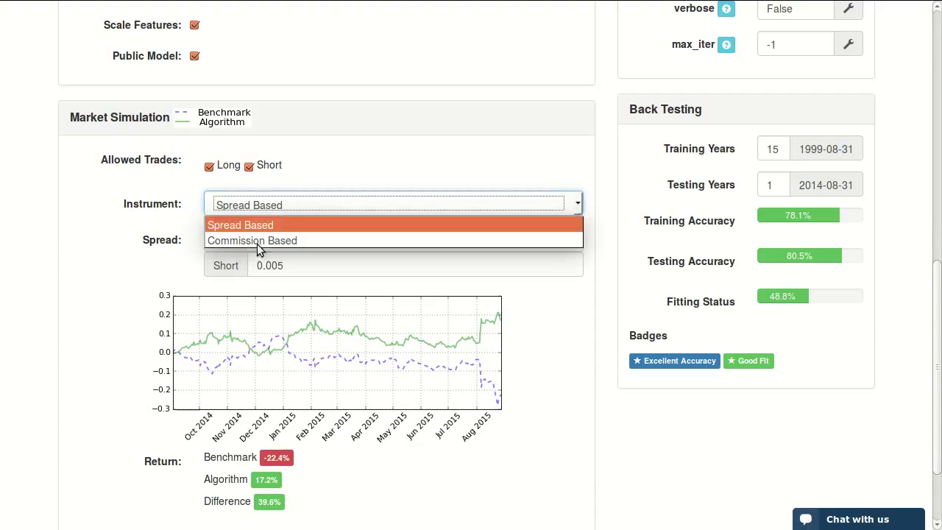
click(301, 240)
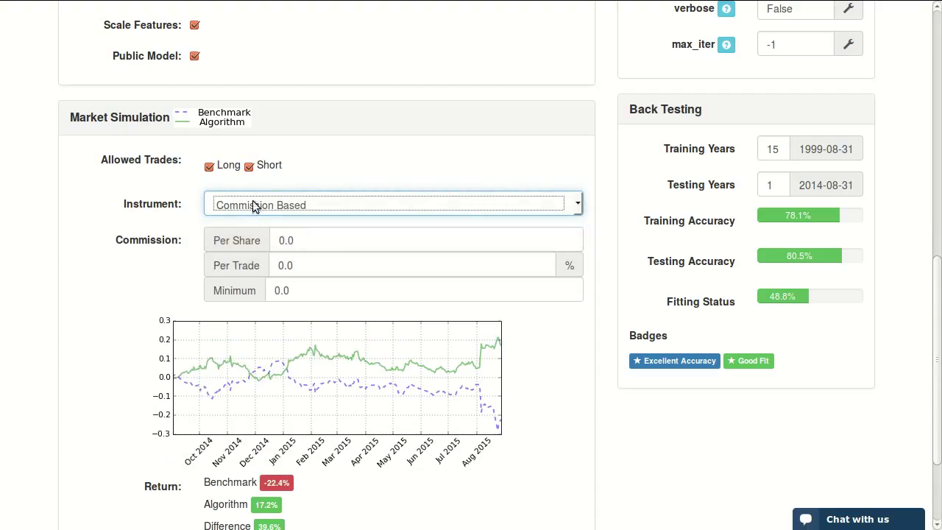
click(248, 167)
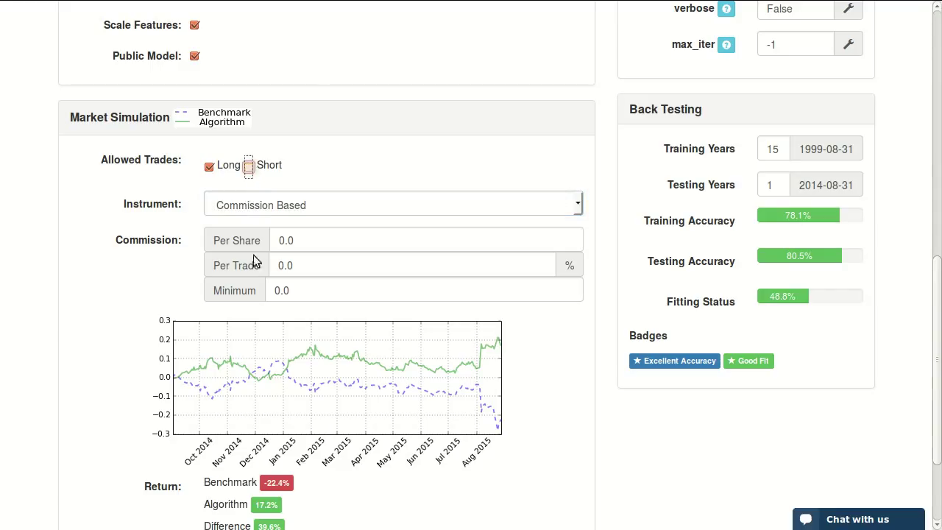
click(248, 167)
click(263, 204)
click(277, 224)
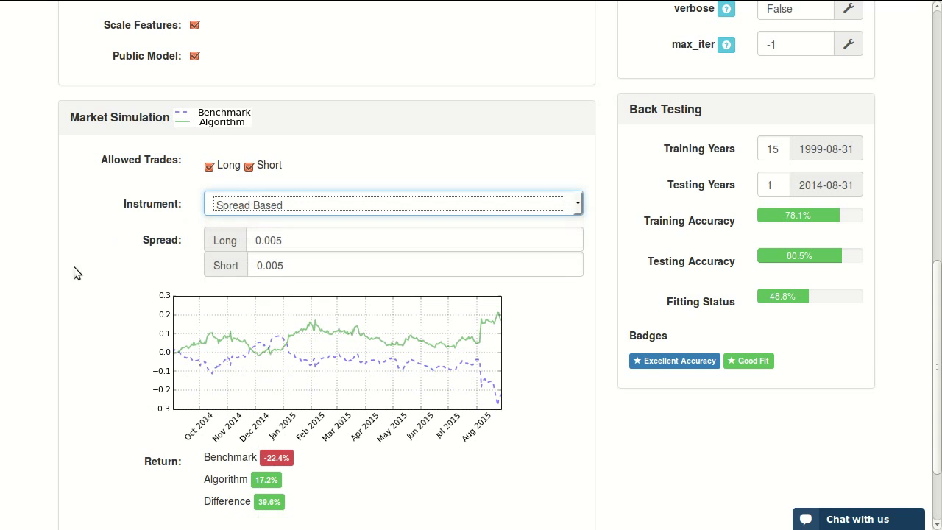
scroll(592, 397, up, 8)
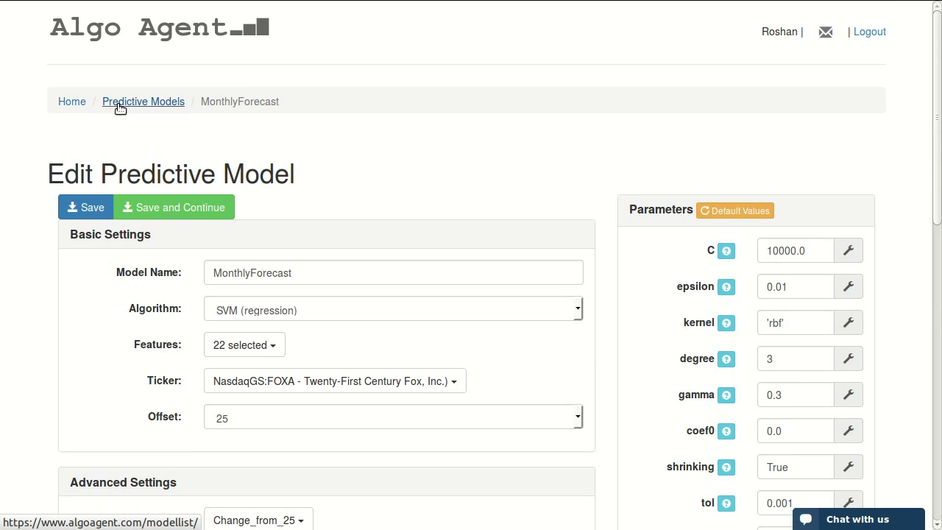
- View the Top Public Models ranking of five predictive models, then return Home
click(73, 101)
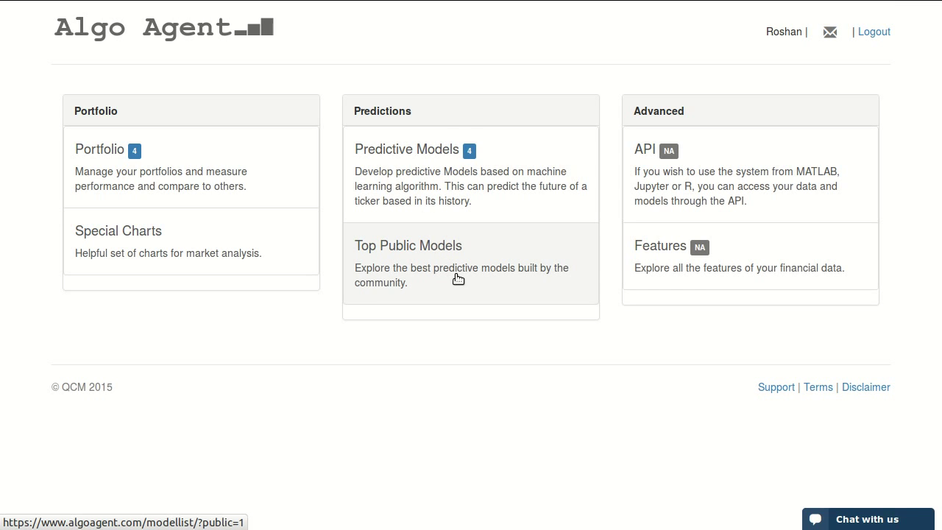
click(421, 300)
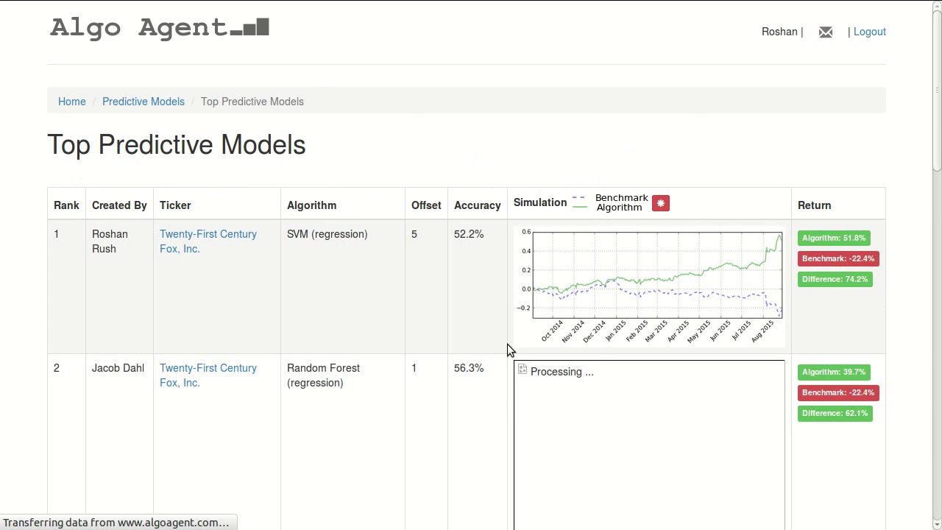
scroll(939, 209, down, 3)
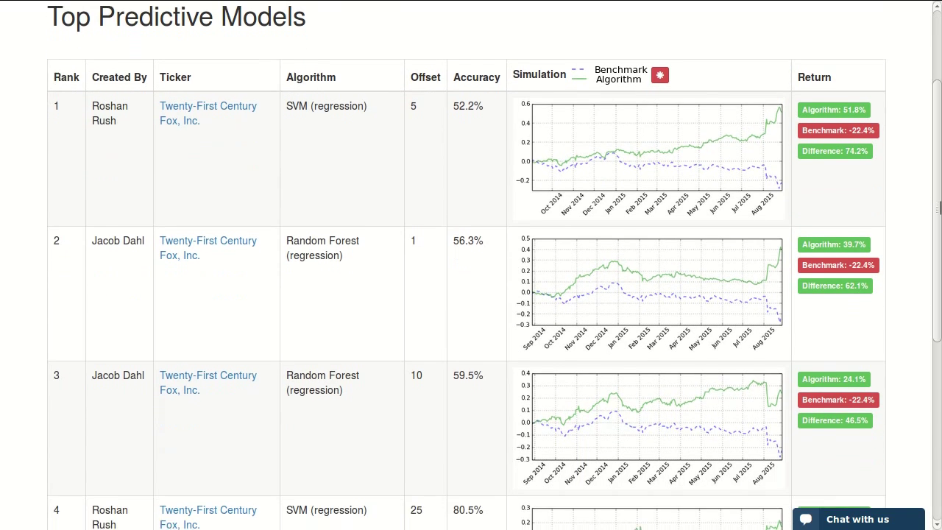
drag(938, 209, 924, 189)
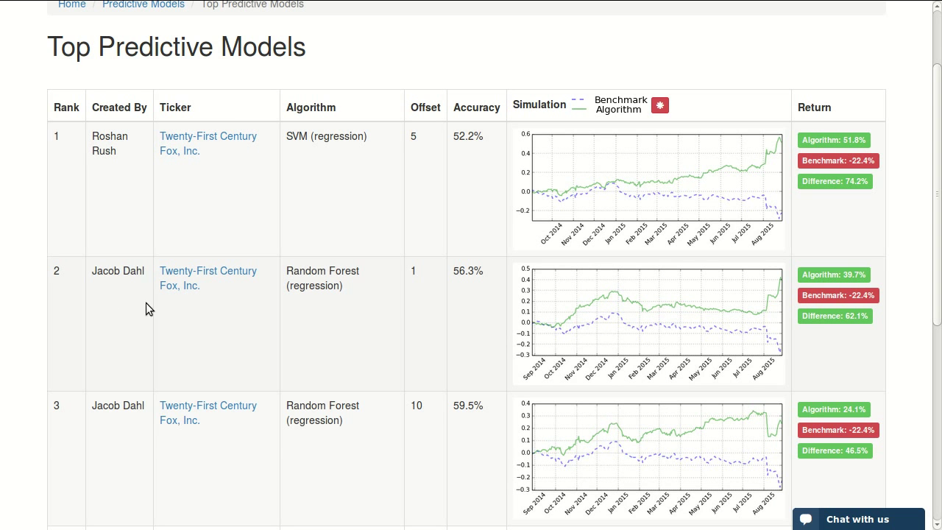
scroll(137, 301, down, 3)
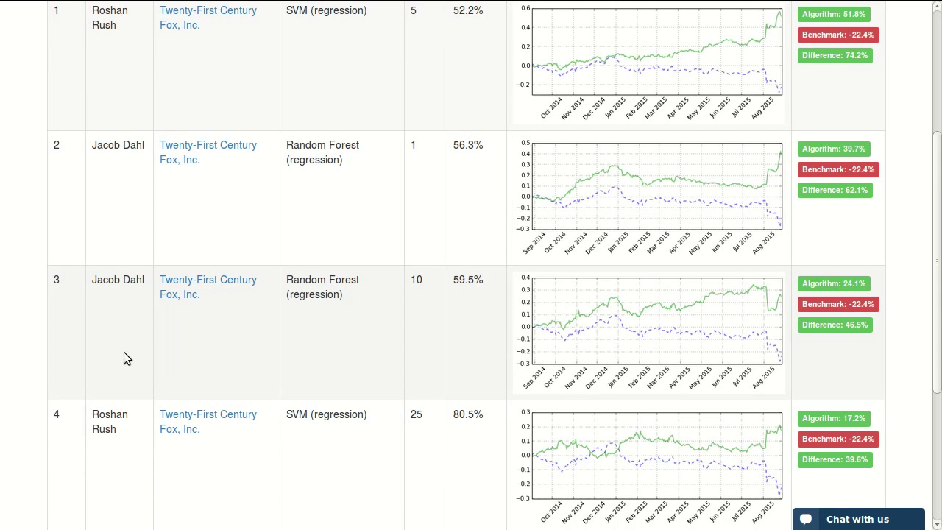
scroll(248, 354, down, 5)
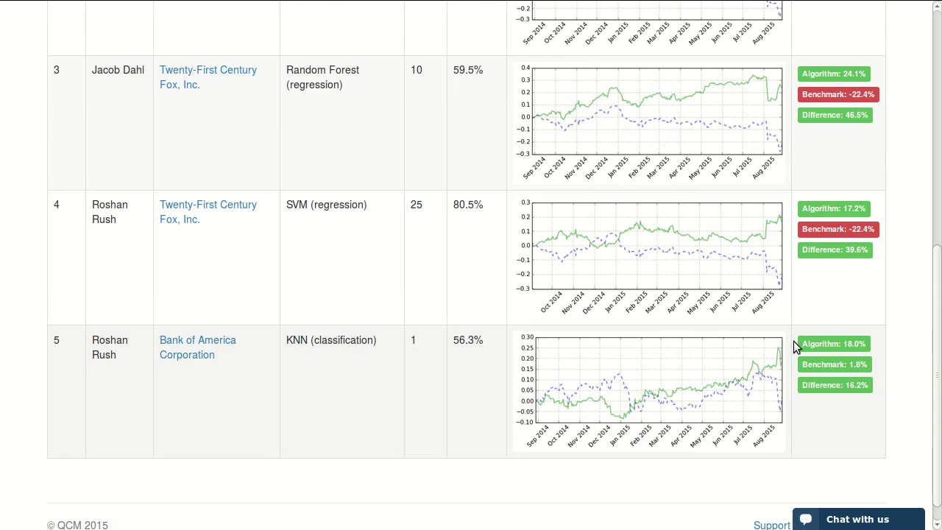
scroll(255, 115, up, 10)
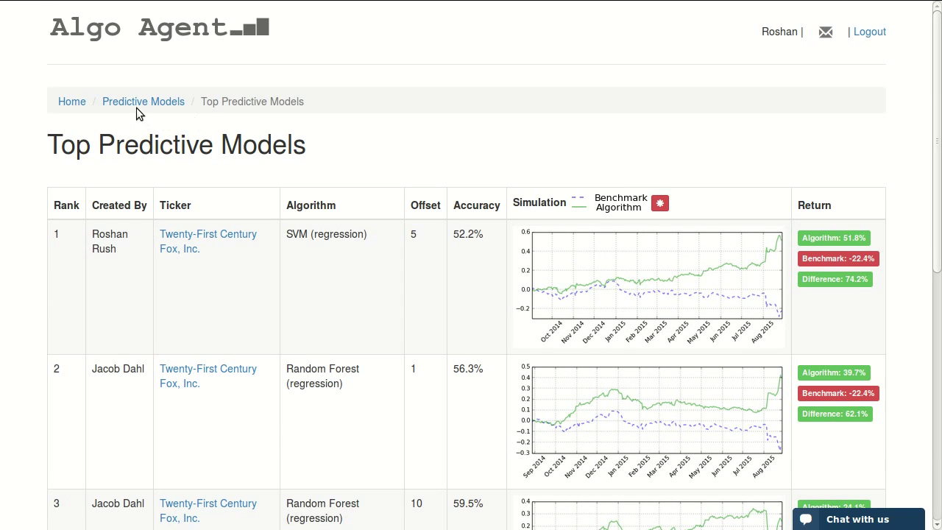
click(71, 103)
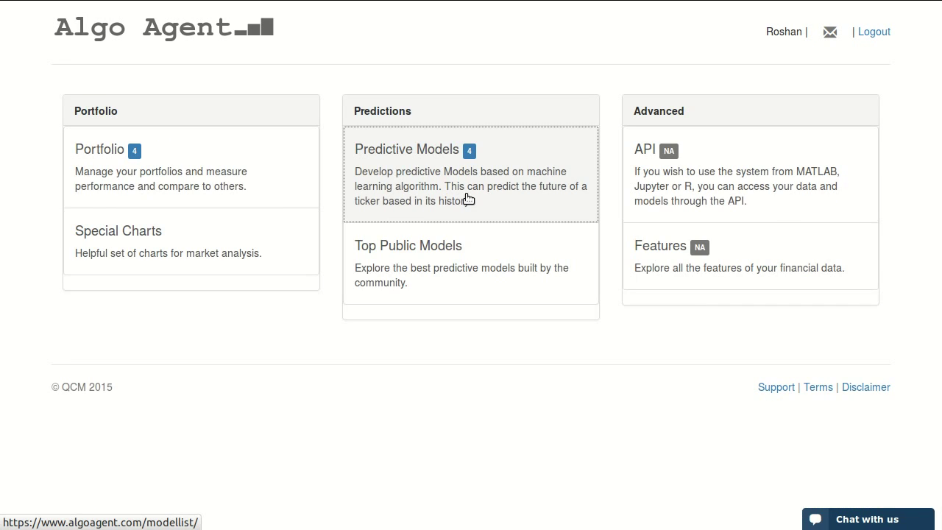
- Open the FOXA chart from the Twenty-First Century Fox link in the MonthlyForecast row
click(466, 198)
scroll(314, 278, down, 2)
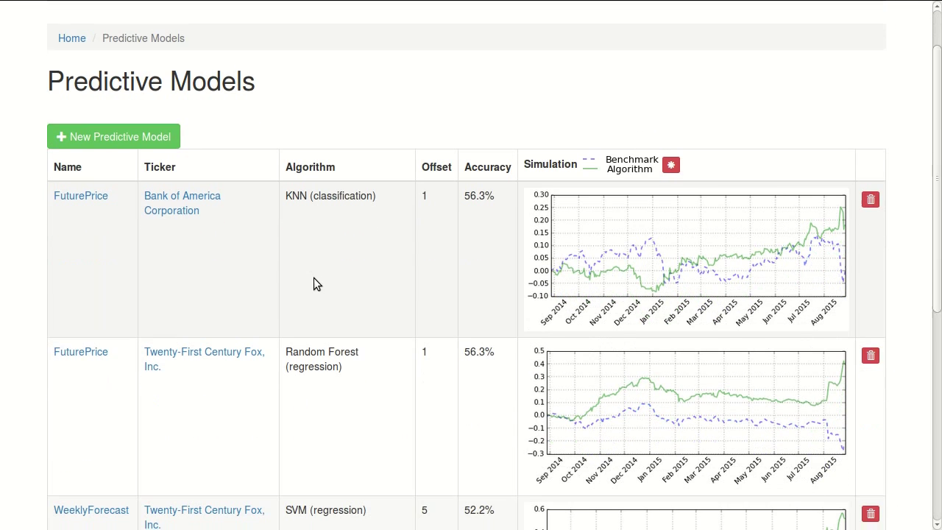
scroll(313, 277, down, 5)
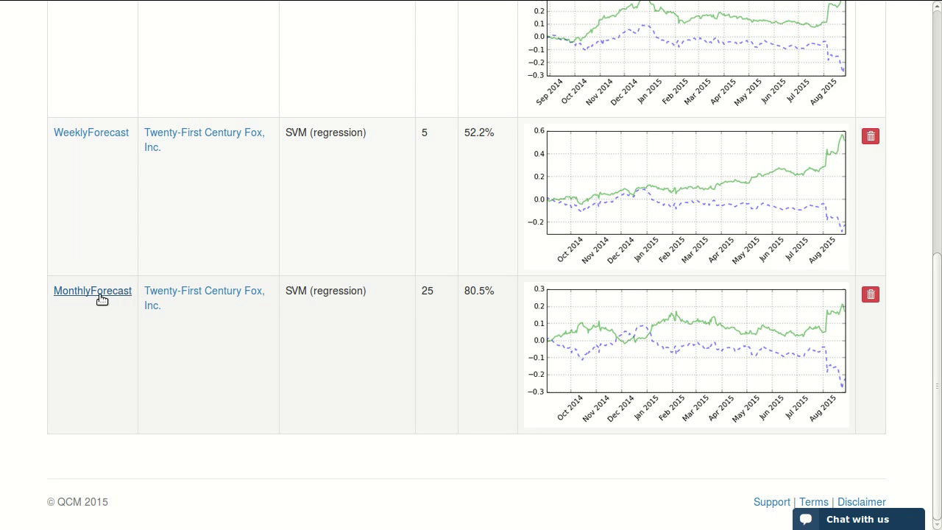
click(185, 297)
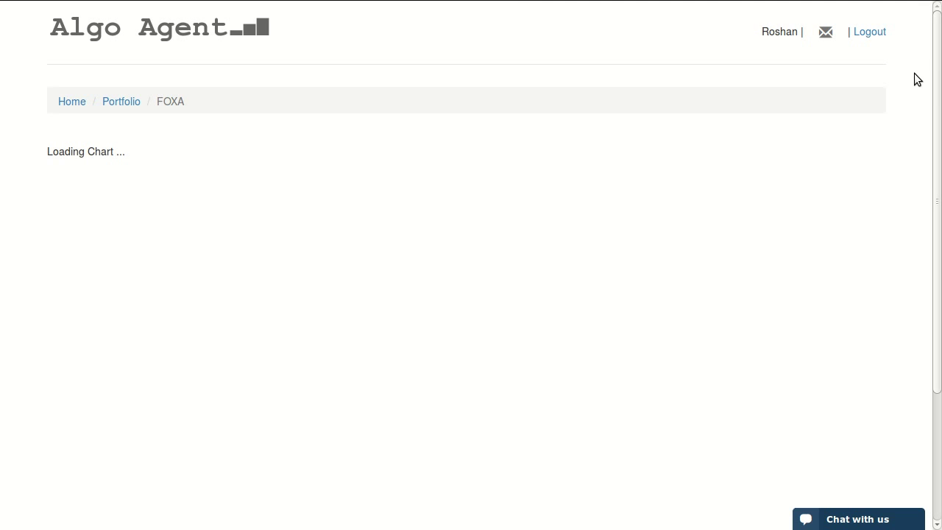
- Scroll the loaded FOXA chart to inspect the green and red M markers and Aux panel
scroll(908, 118, down, 3)
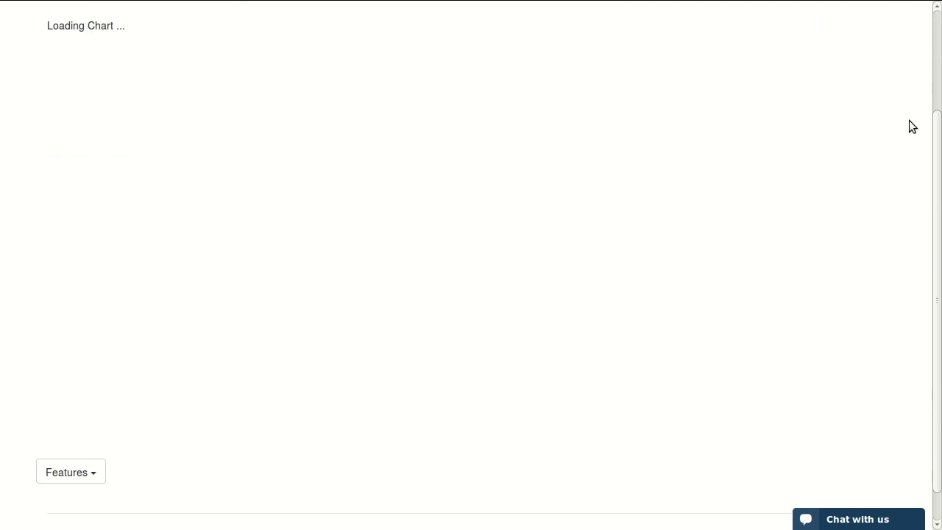
scroll(909, 120, up, 3)
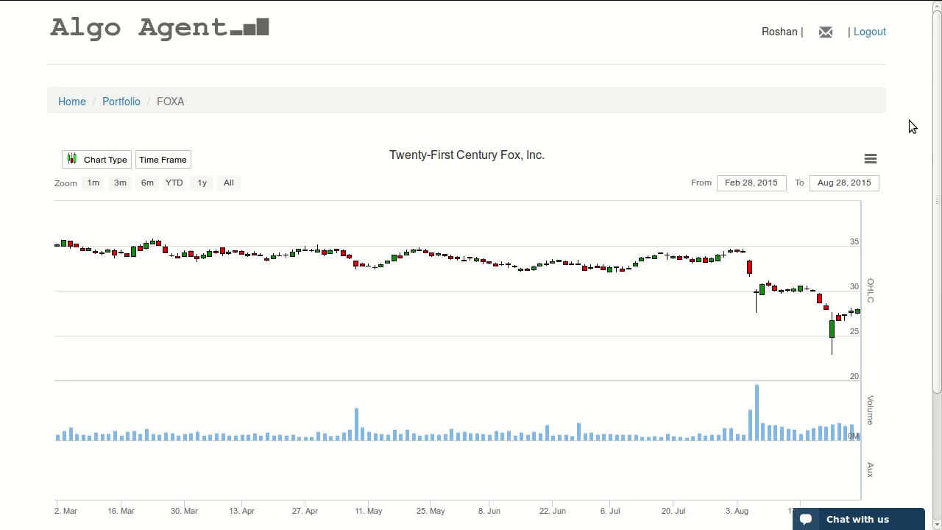
scroll(924, 200, down, 3)
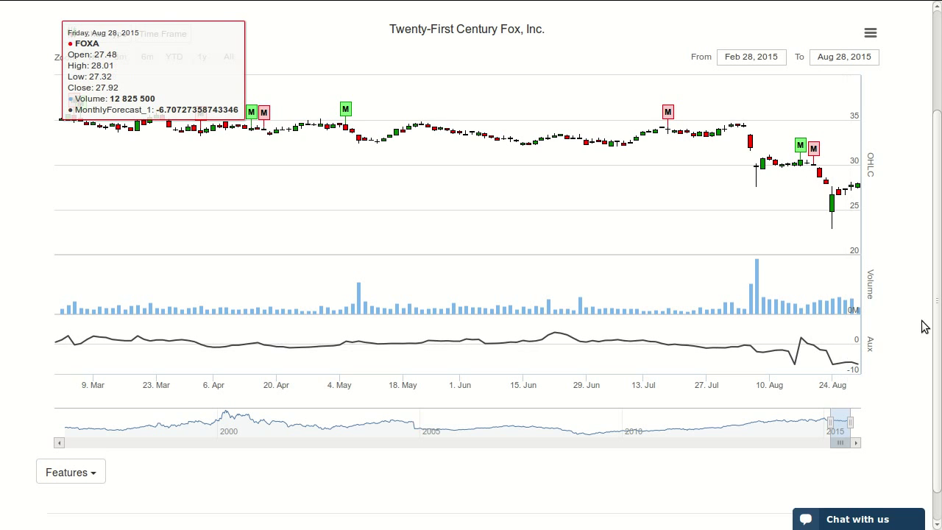
scroll(920, 315, up, 2)
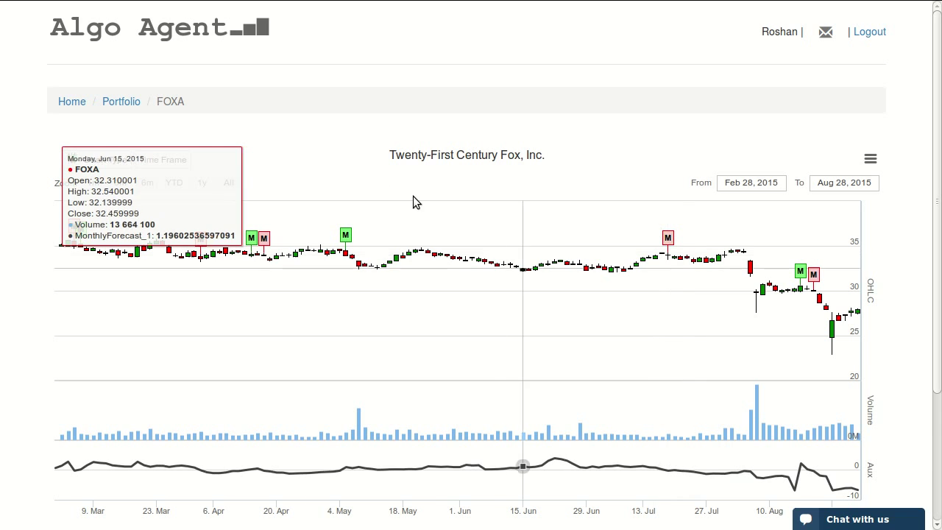
scroll(852, 150, down, 3)
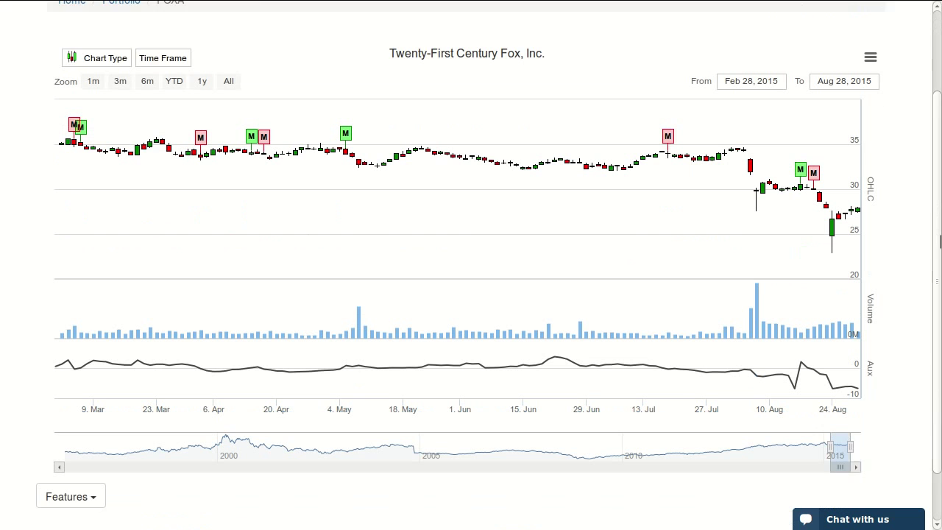
- Add the WeeklyForecast_1 predictions to the FOXA chart
click(105, 437)
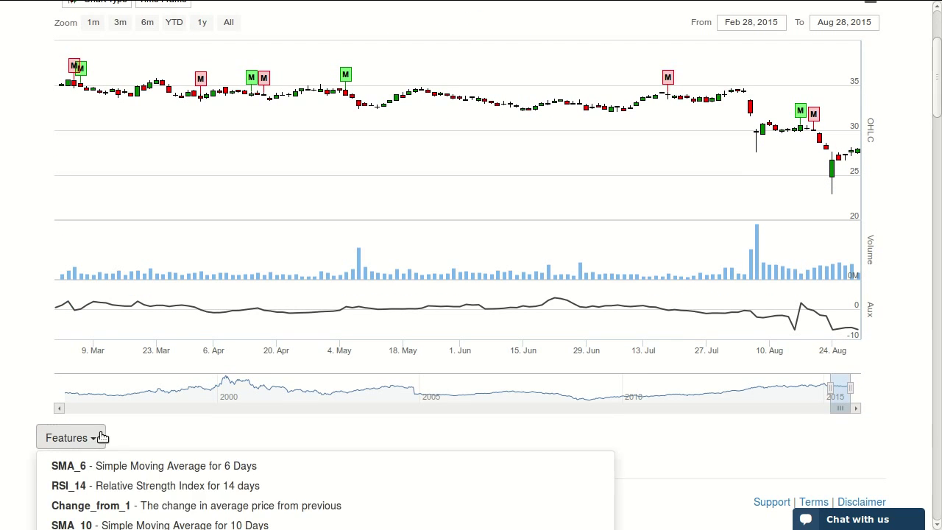
drag(940, 93, 940, 499)
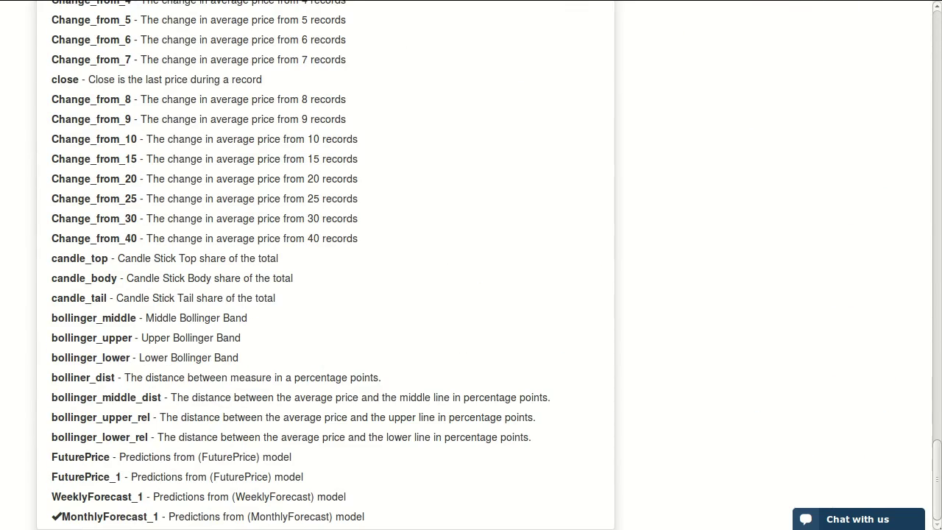
click(166, 498)
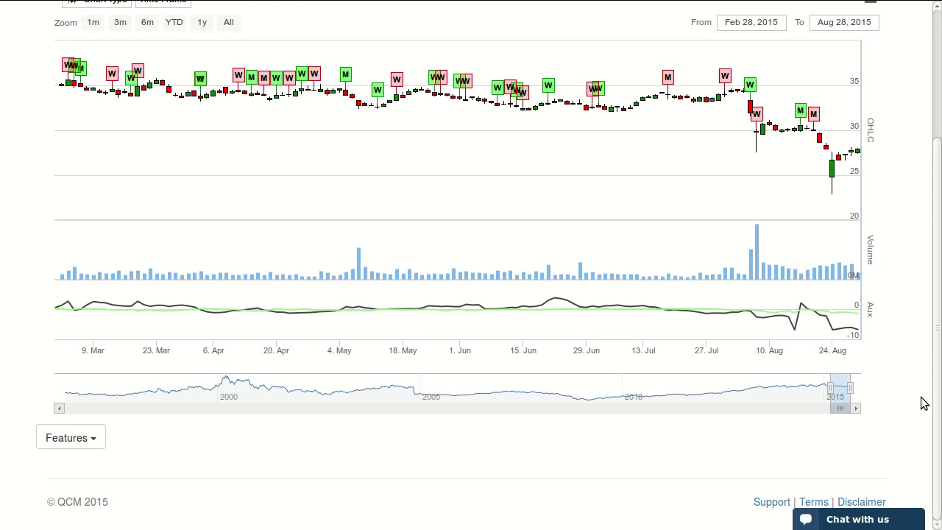
scroll(919, 397, up, 4)
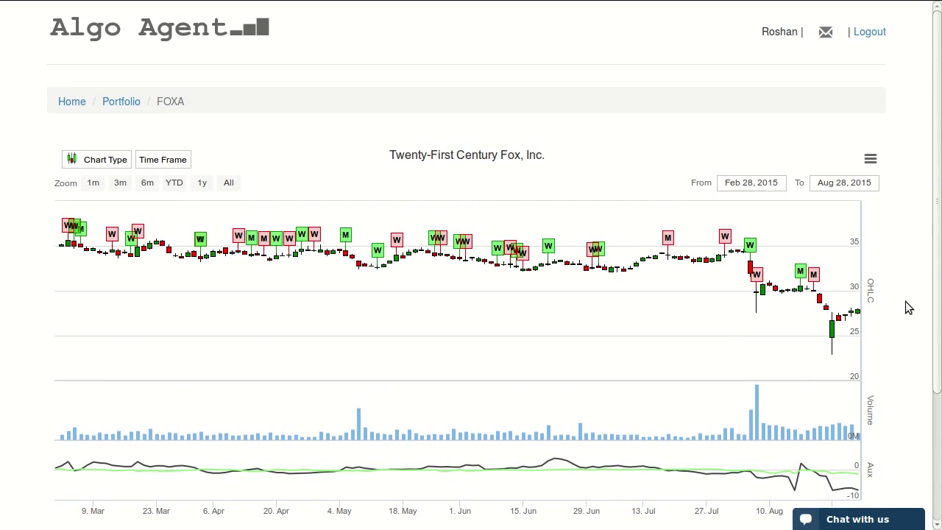
- Zoom to a three-month window and shift it back to Feb 15 – May 16, 2015
click(121, 184)
scroll(913, 324, down, 2)
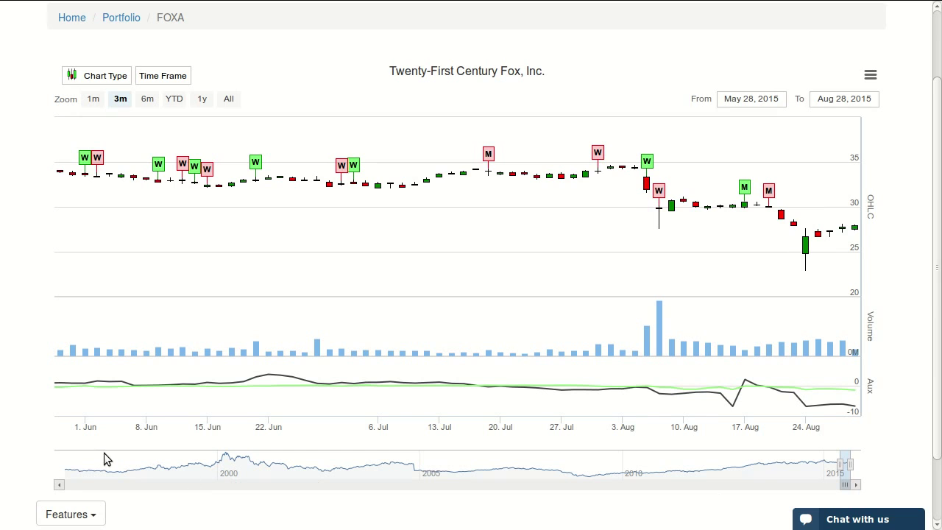
drag(59, 486, 59, 486)
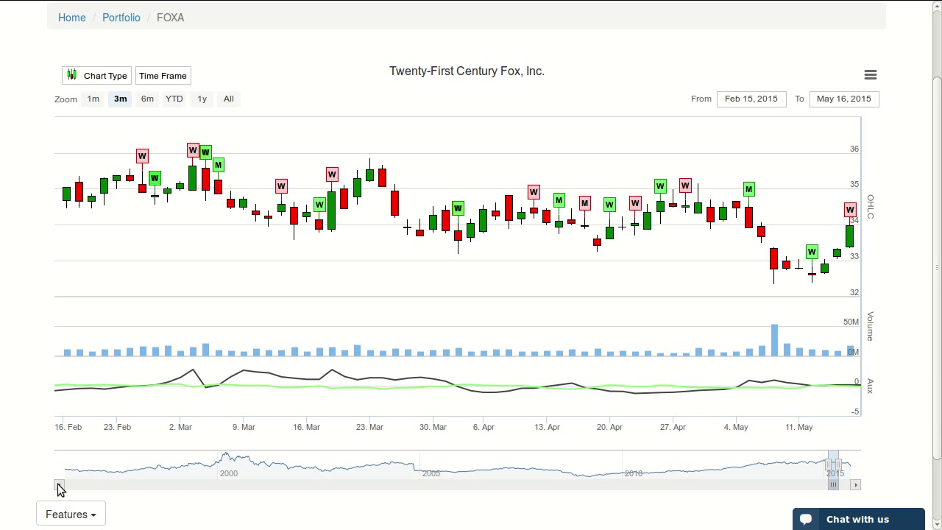